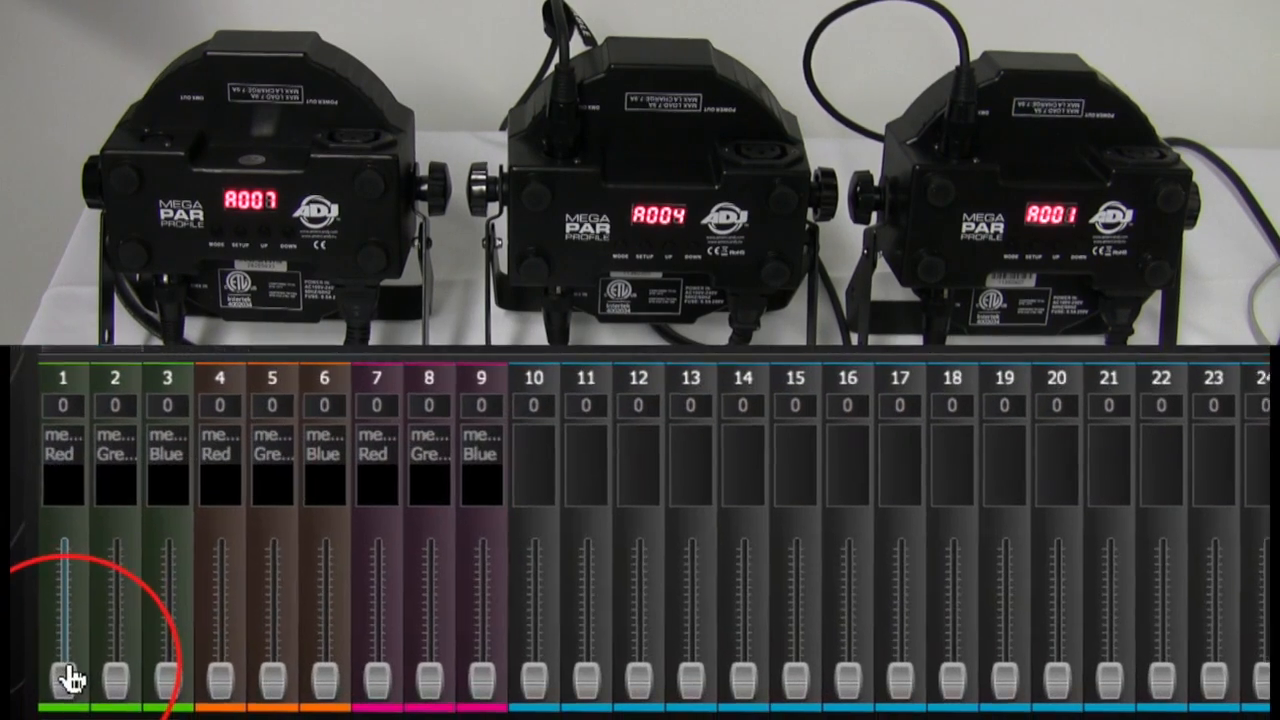
Step: Try the Red and Green channel faders of the fixtures and pick a colour on the first fixture's colour wheel
{"action": "mouse_move", "coordinate": [43, 712]}
{"action": "left_mouse_down"}
{"action": "mouse_move", "coordinate": [48, 695]}
{"action": "mouse_move", "coordinate": [47, 719]}
{"action": "left_mouse_up"}
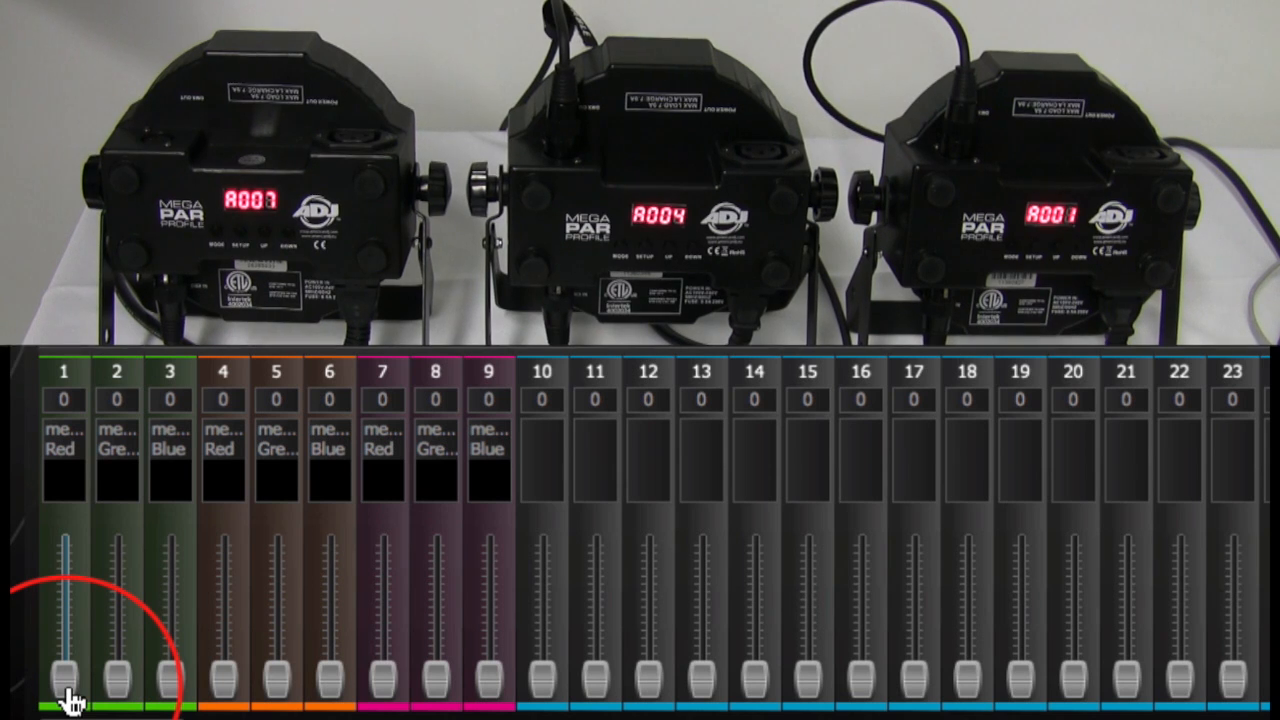
{"action": "left_click_drag", "start_coordinate": [70, 690], "coordinate": [128, 714]}
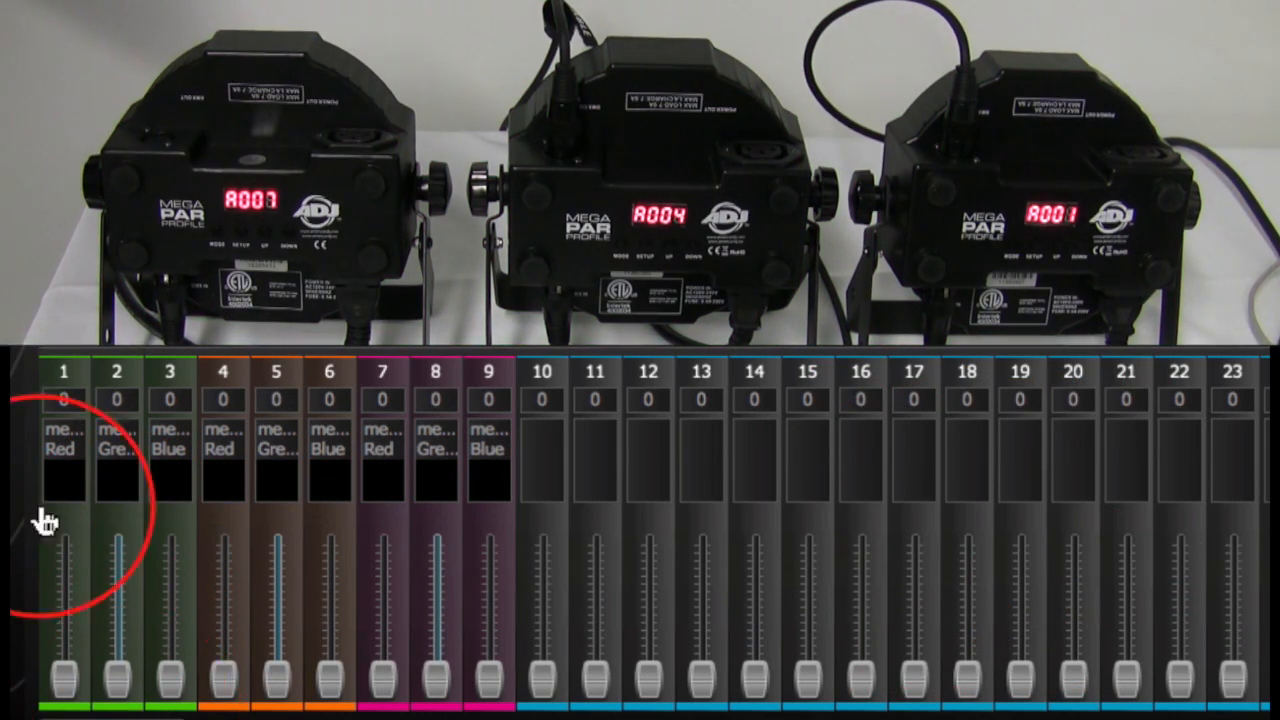
{"action": "left_click", "coordinate": [63, 410]}
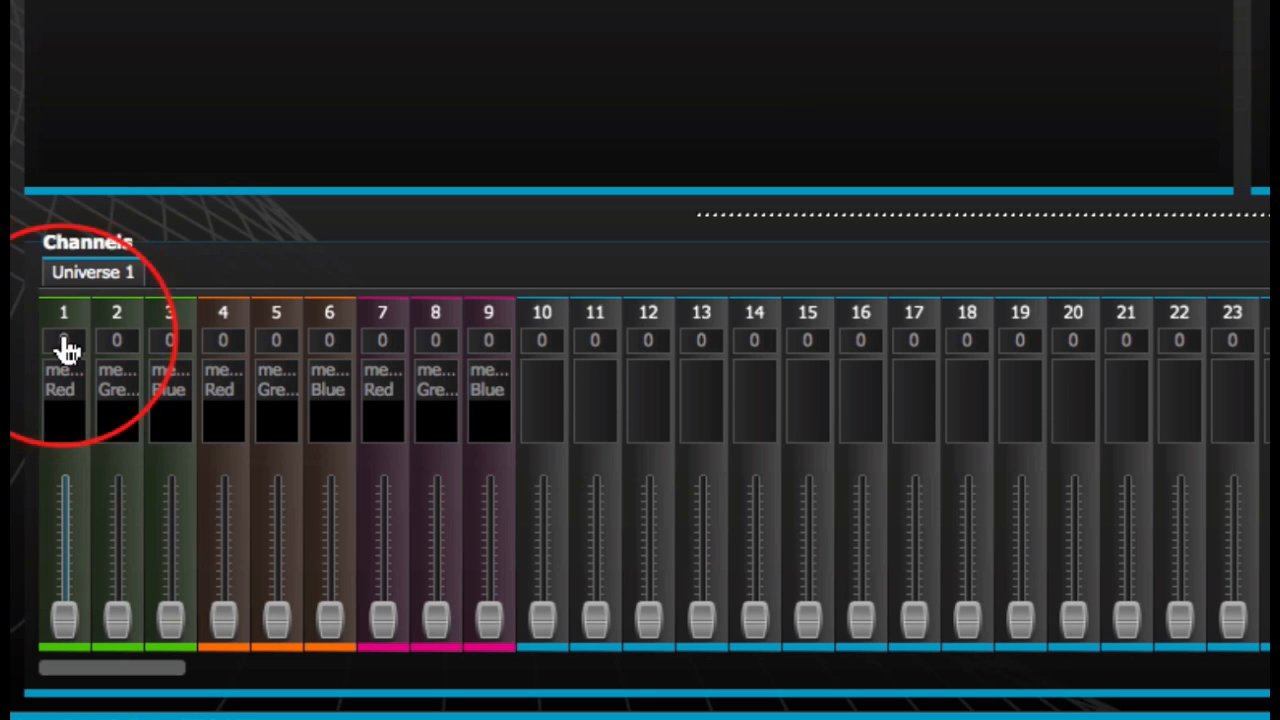
{"action": "left_click", "coordinate": [170, 435]}
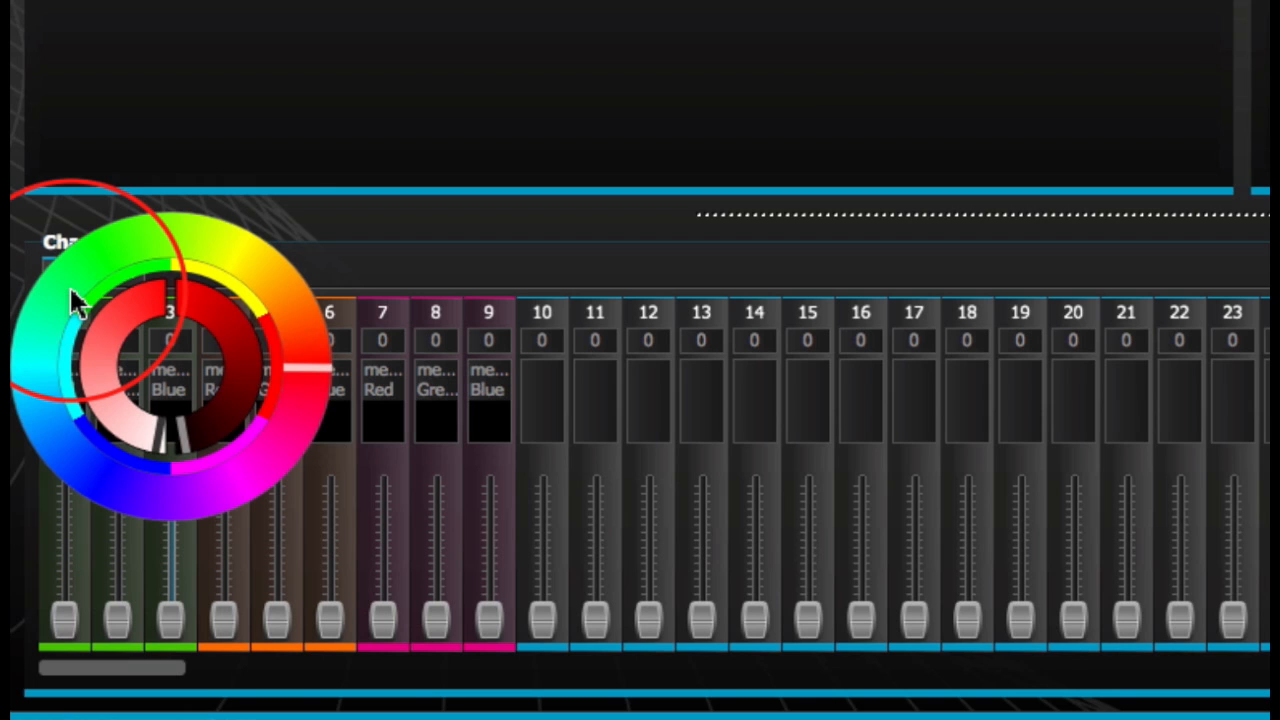
{"action": "mouse_move", "coordinate": [47, 428]}
{"action": "left_mouse_down"}
{"action": "mouse_move", "coordinate": [48, 380]}
{"action": "mouse_move", "coordinate": [51, 537]}
{"action": "left_mouse_up"}
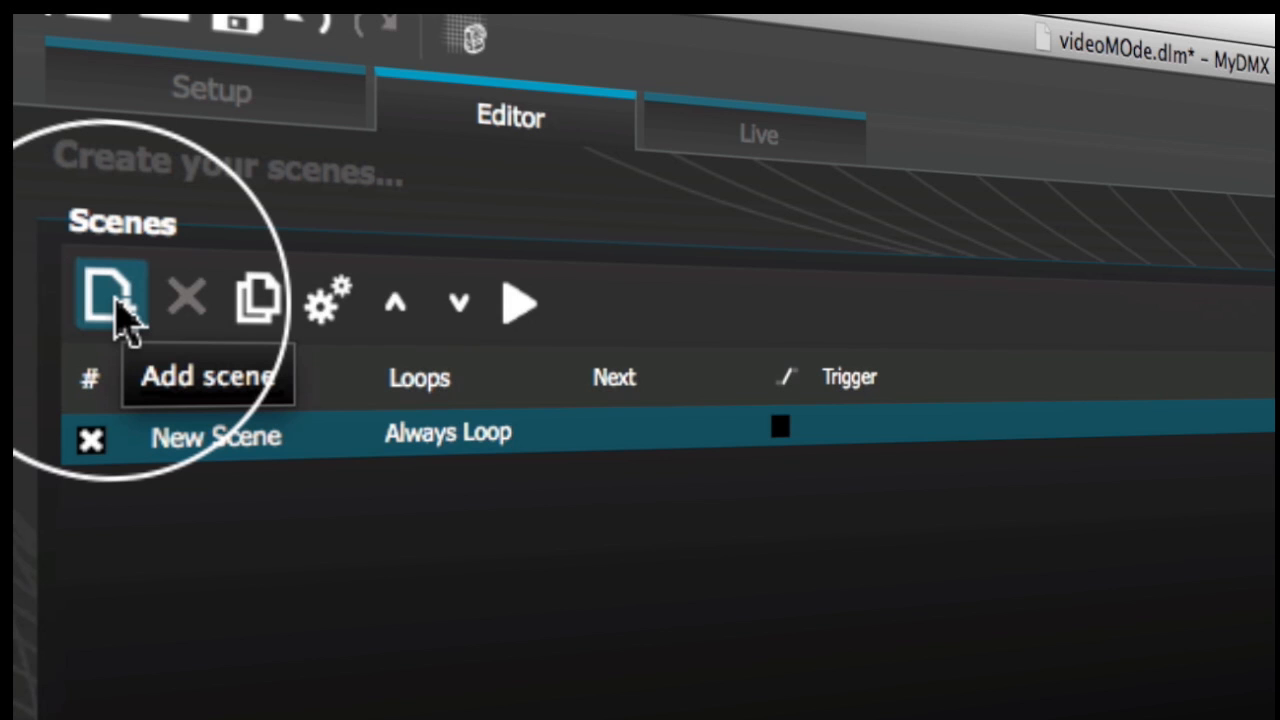
Step: Add a new scene and add three more steps to it
{"action": "left_click", "coordinate": [112, 298]}
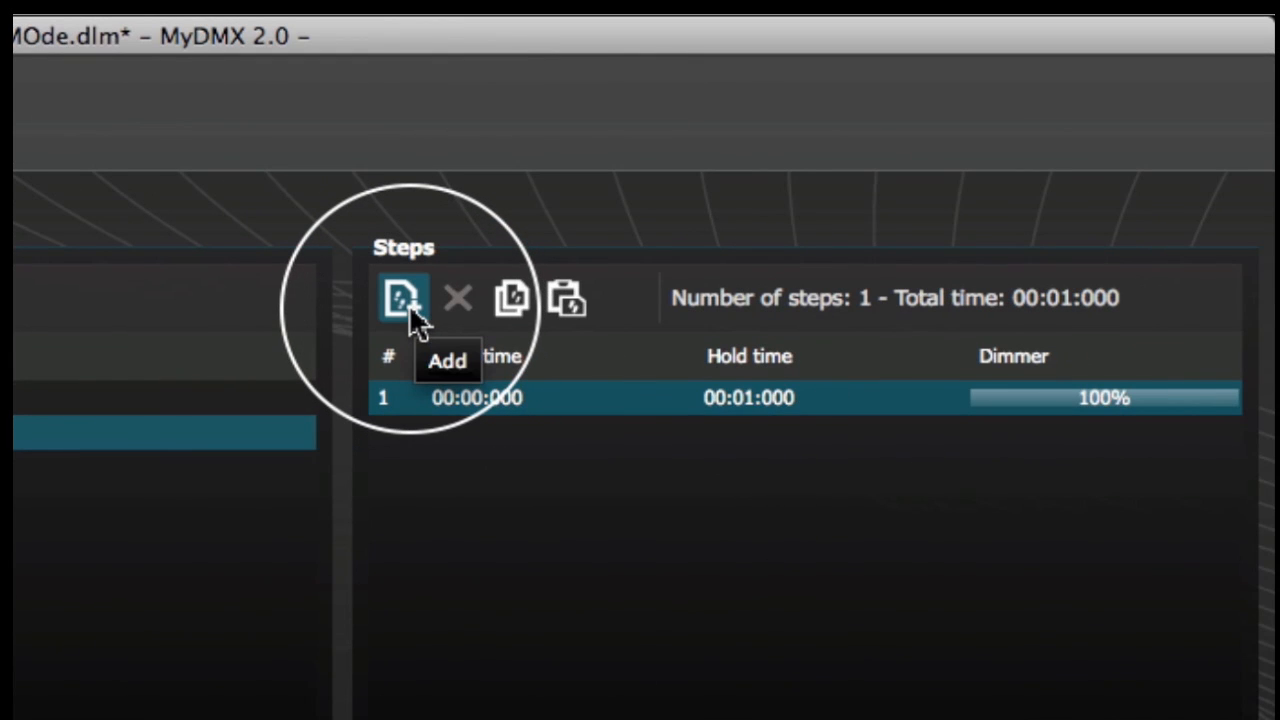
{"action": "left_click", "coordinate": [406, 302]}
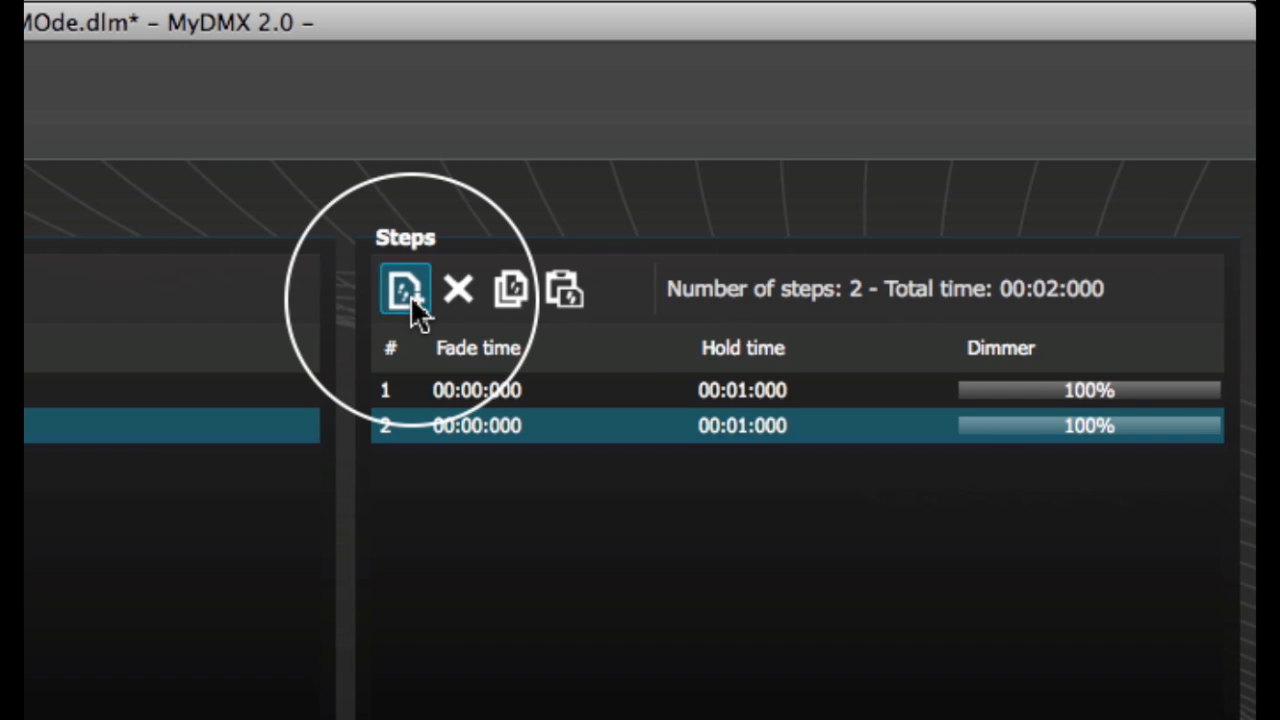
{"action": "left_click", "coordinate": [406, 292]}
{"action": "left_click", "coordinate": [406, 292]}
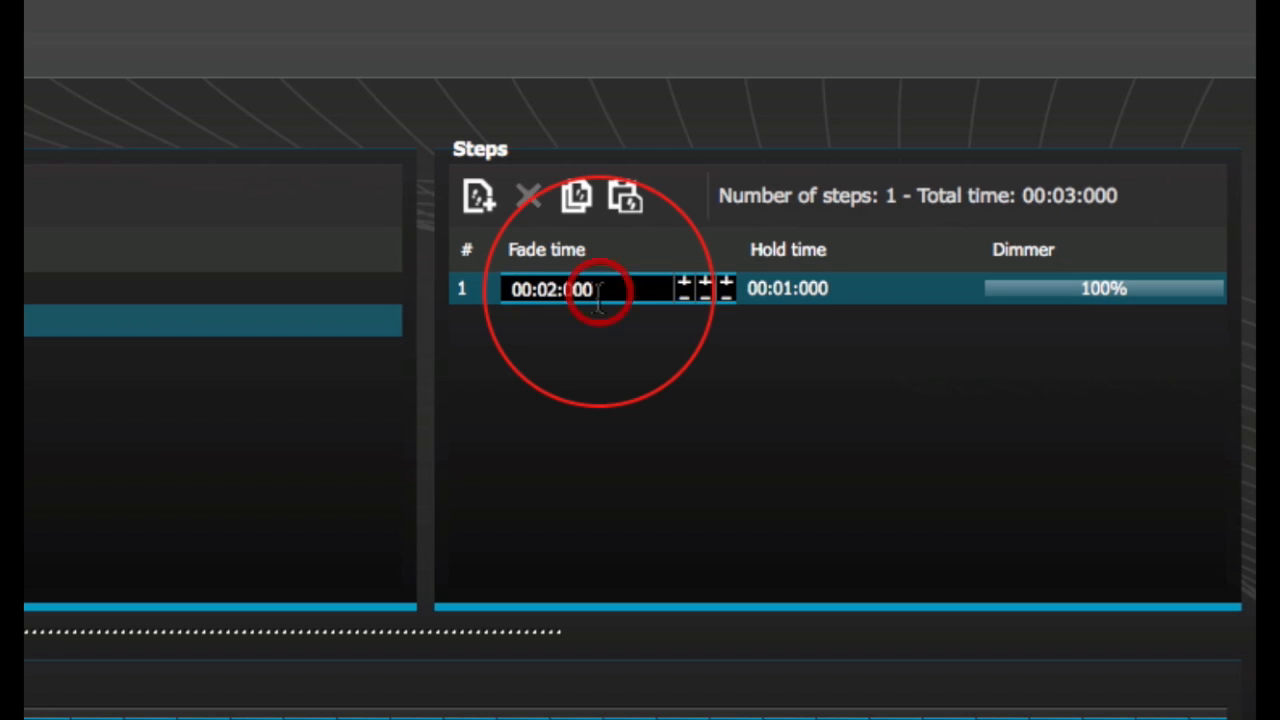
Step: Open the hold time of step 1 for editing and adjust the step's dimmer level
{"action": "left_click", "coordinate": [790, 290]}
{"action": "left_click", "coordinate": [848, 294]}
{"action": "left_click", "coordinate": [1100, 305]}
{"action": "left_click_drag", "start_coordinate": [1169, 300], "coordinate": [1217, 302]}
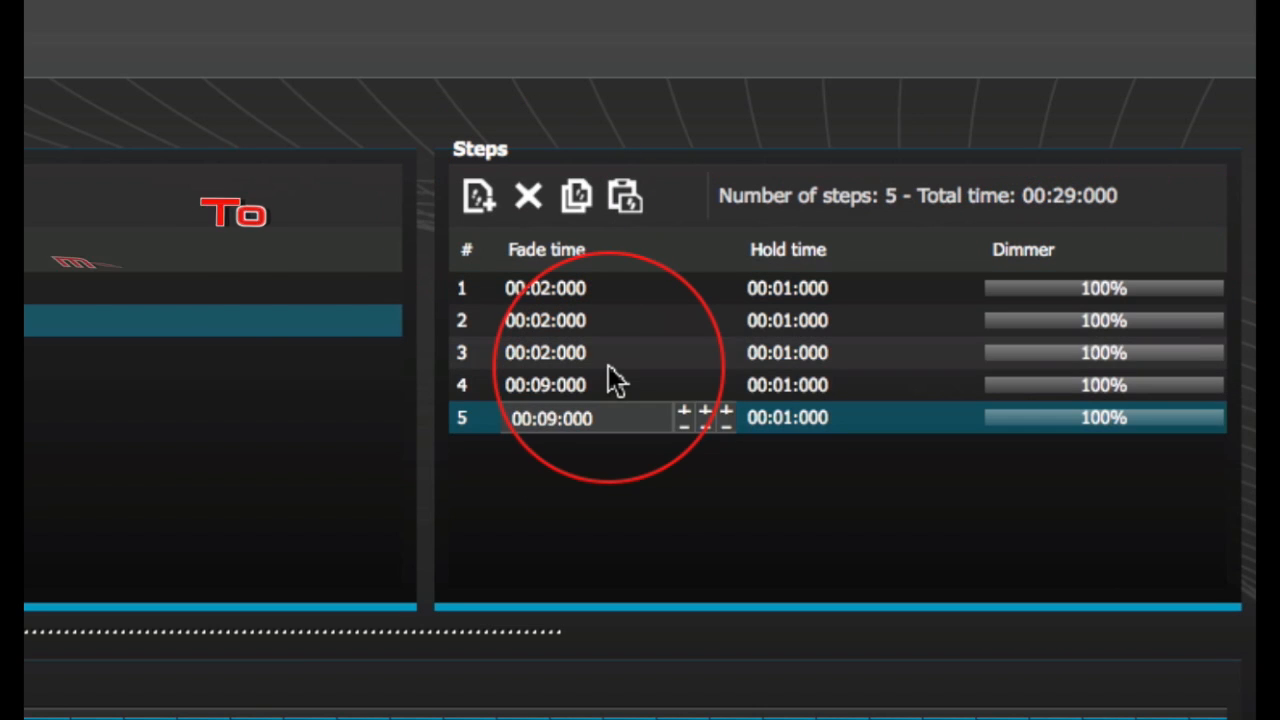
Step: Multi-select steps 2, 3 and 5, and raise the fade time of steps 3 and 5 to 00:11:000
{"action": "left_click", "coordinate": [608, 362], "text": "ctrl"}
{"action": "left_click", "coordinate": [619, 319], "text": "ctrl"}
{"action": "double_click", "coordinate": [619, 319], "text": "ctrl"}
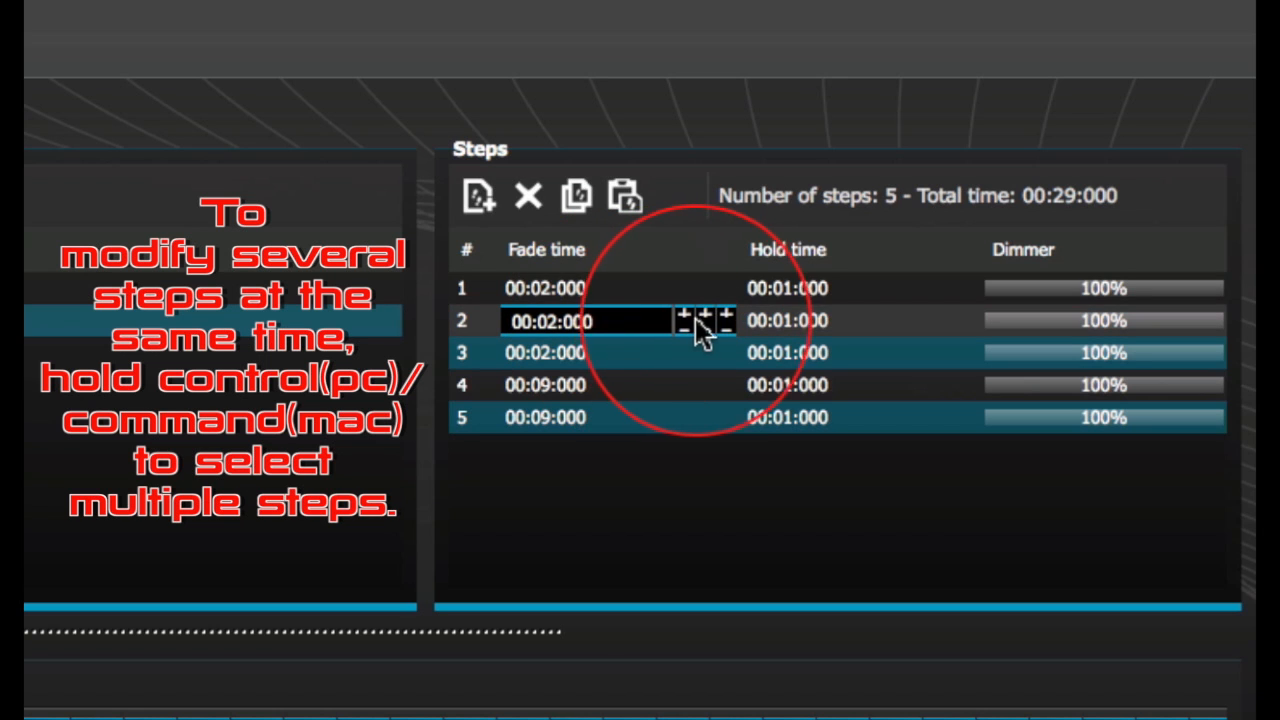
{"action": "left_click_drag", "start_coordinate": [705, 313], "coordinate": [710, 325]}
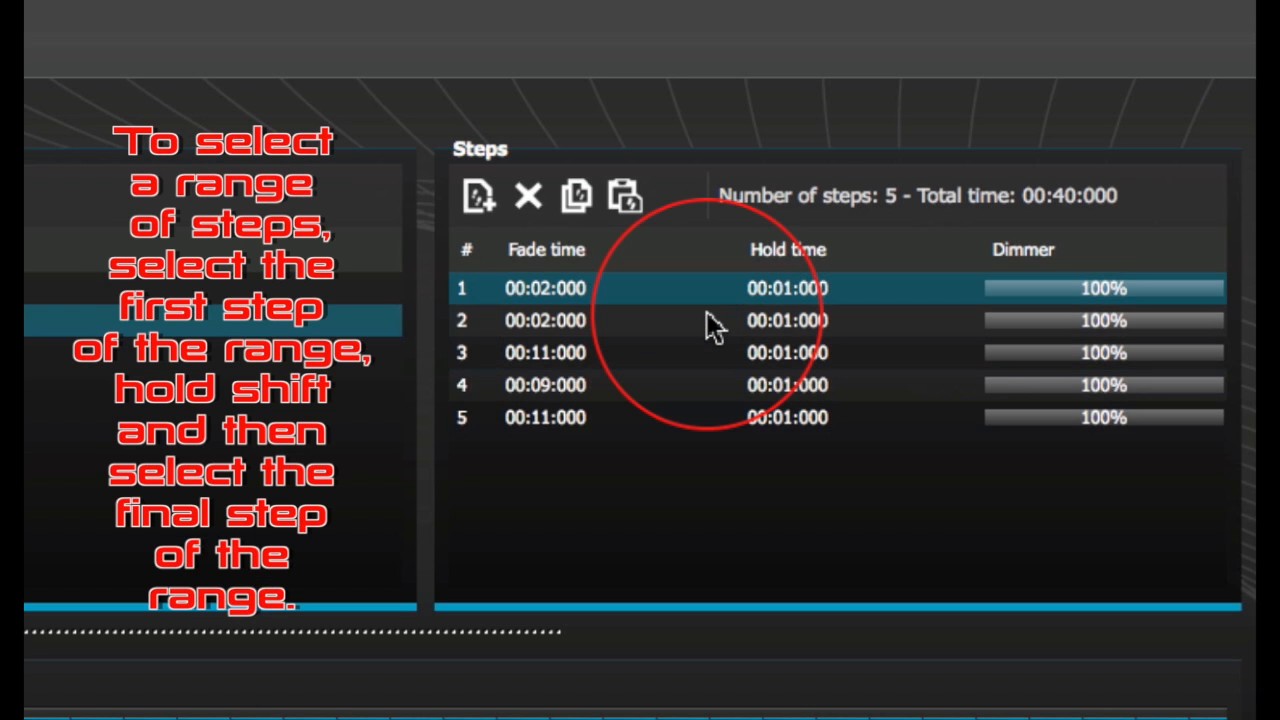
Step: Select steps 2 through 5 as one continuous range
{"action": "left_click", "coordinate": [600, 330]}
{"action": "left_click", "coordinate": [598, 360], "text": "shift"}
{"action": "left_click", "coordinate": [594, 385], "text": "shift"}
{"action": "left_click", "coordinate": [596, 418], "text": "shift"}
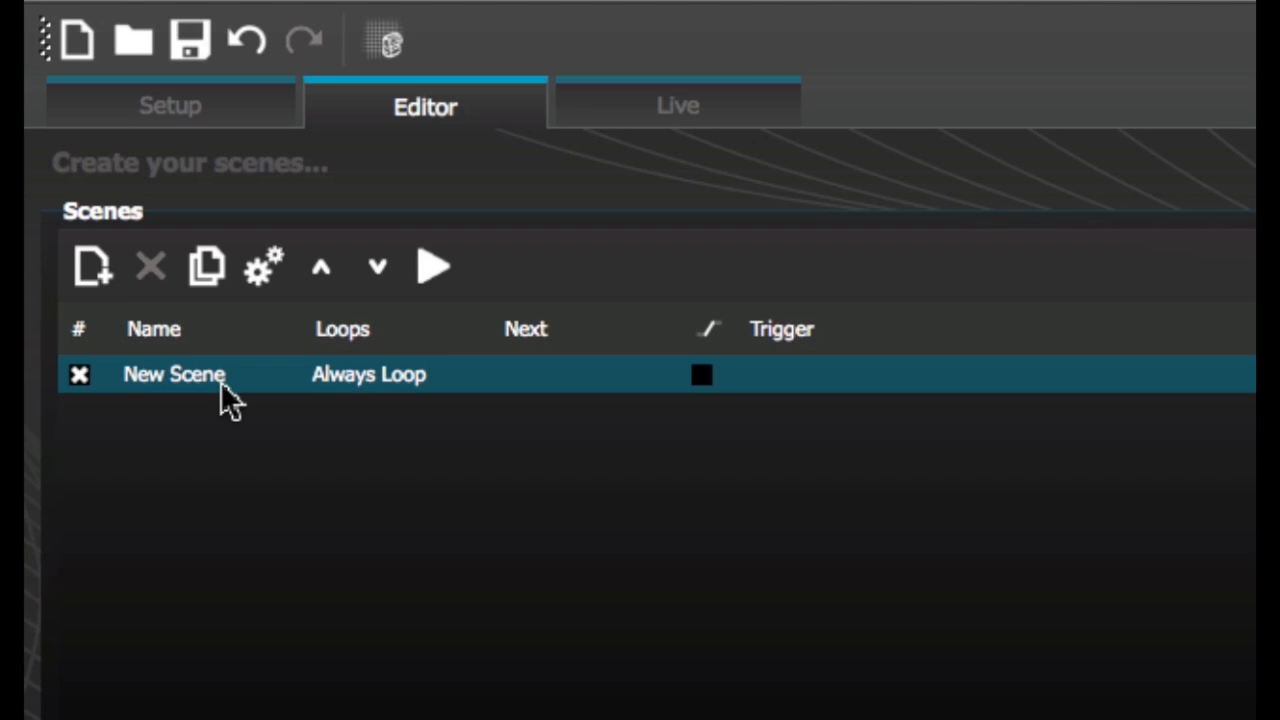
Step: Rename the scene as BLACKOUT
{"action": "double_click", "coordinate": [222, 396]}
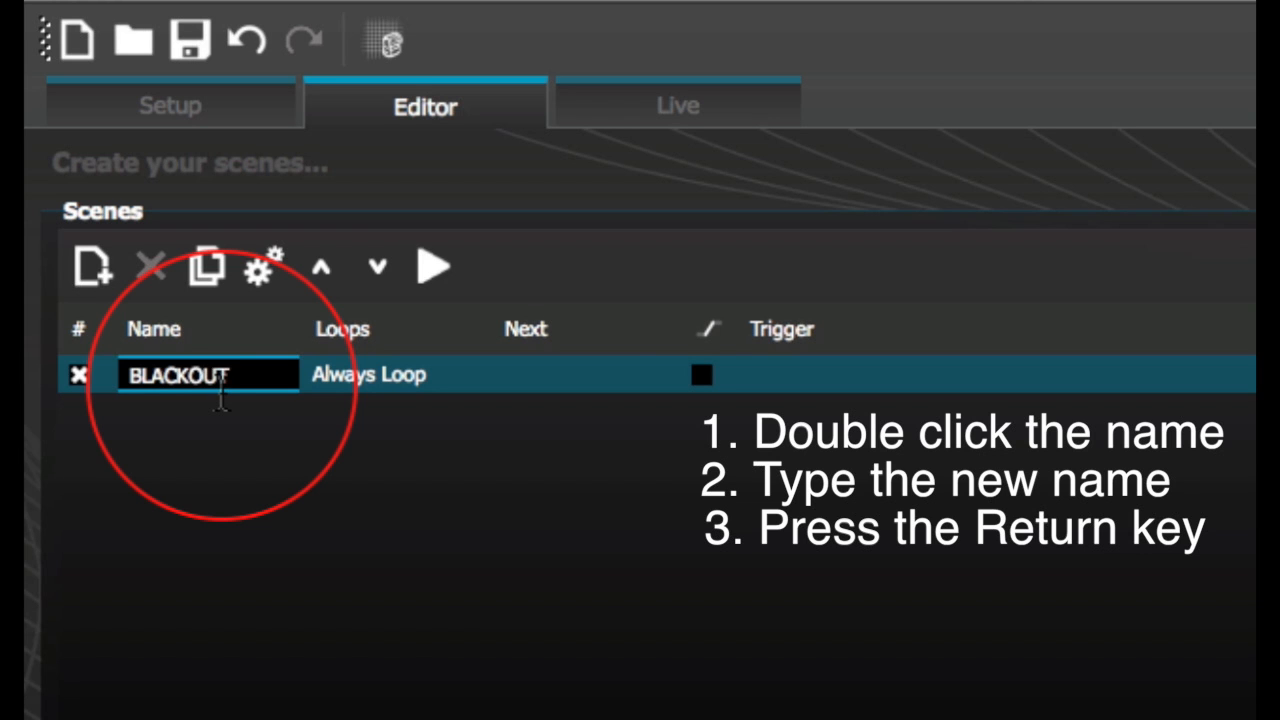
{"action": "type", "text": "BLACKOUT"}
{"action": "key", "text": "Return"}
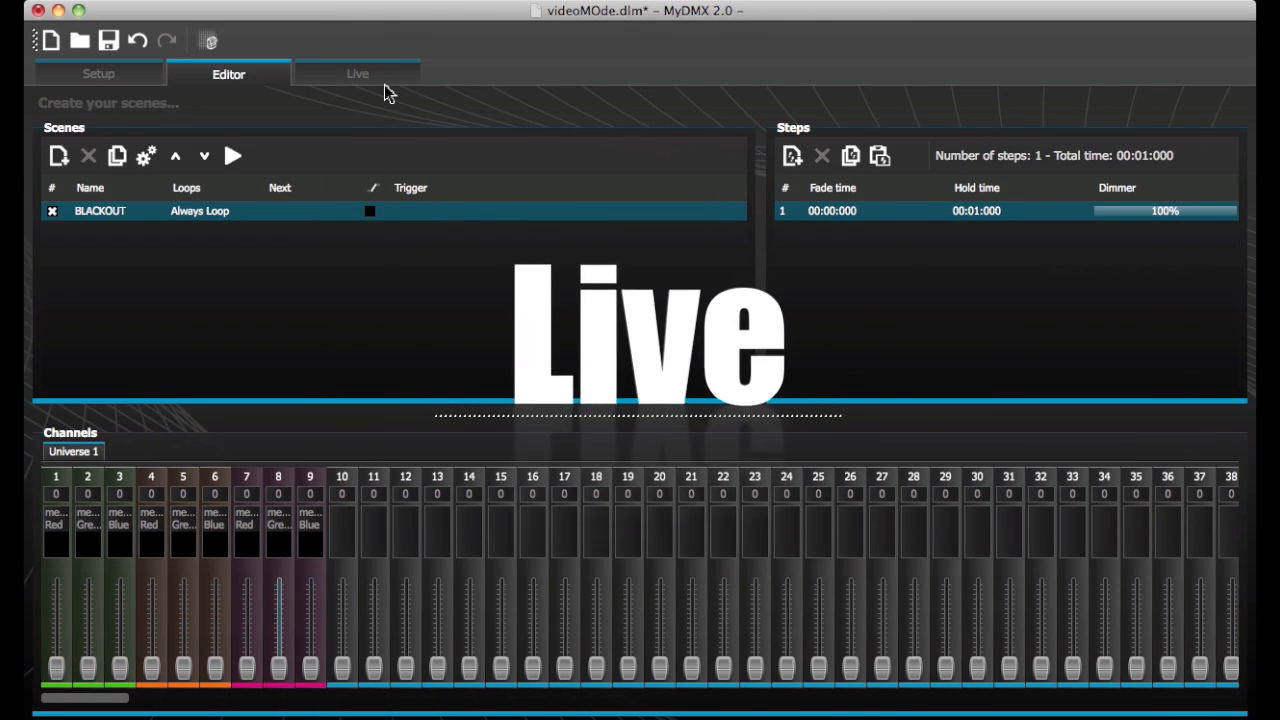
Step: Toggle playback of the BLACKOUT scene in live mode and assign Color 4 to it
{"action": "left_click", "coordinate": [378, 78]}
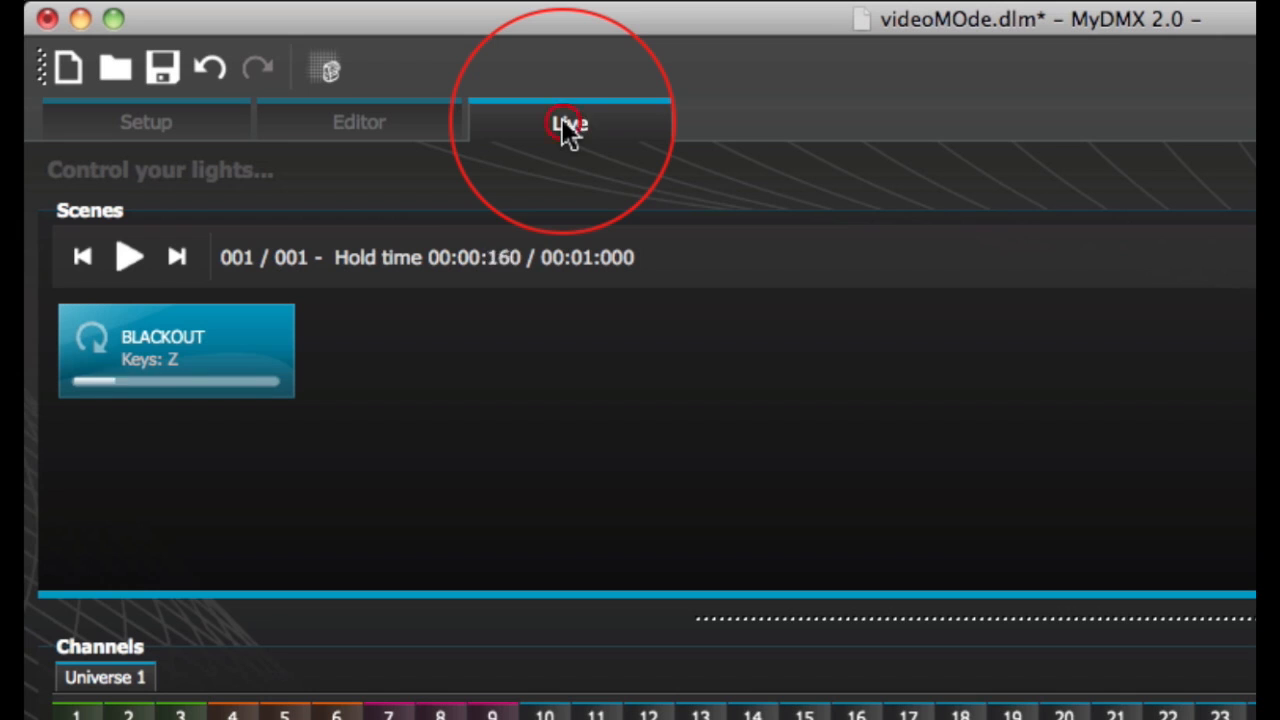
{"action": "left_click", "coordinate": [133, 258]}
{"action": "right_click", "coordinate": [223, 337]}
{"action": "mouse_move", "coordinate": [310, 342]}
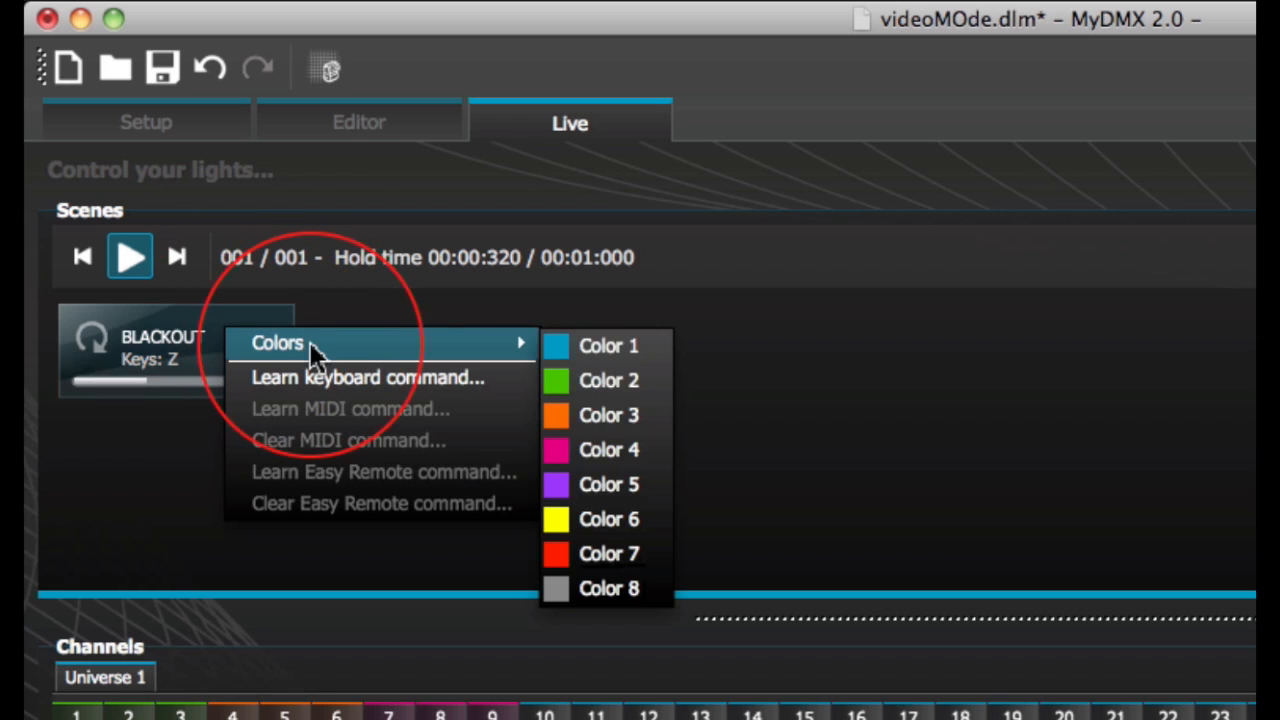
{"action": "left_click", "coordinate": [578, 449]}
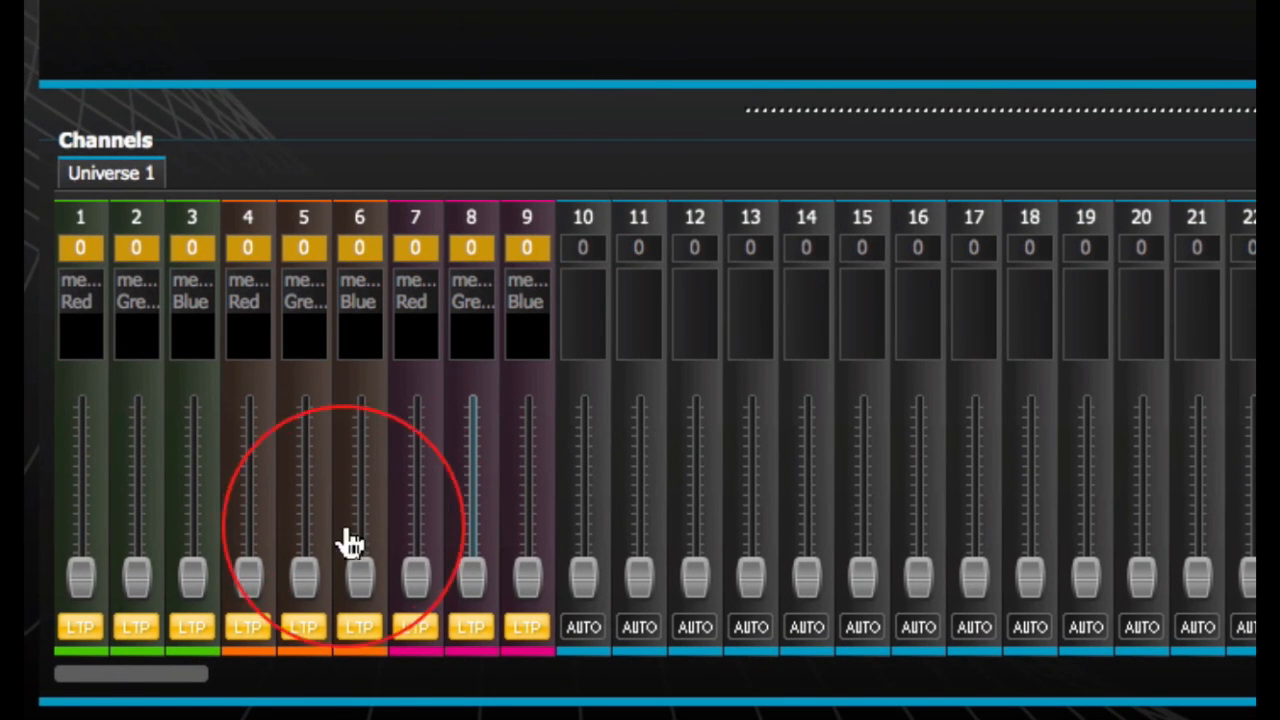
Step: Change the LTP setting of channel 5 in the live channel view
{"action": "left_click", "coordinate": [310, 628]}
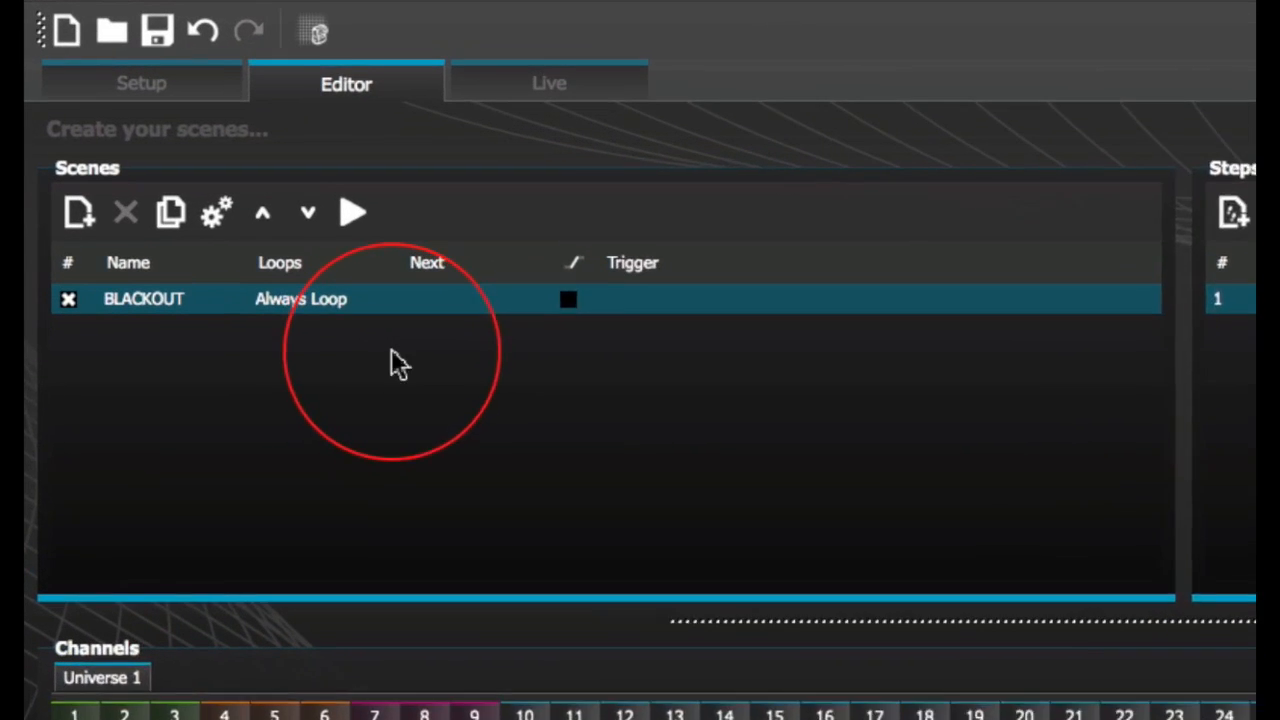
Step: Open the Scene builder from the editor and select the three fixtures with rectangular selection
{"action": "left_click", "coordinate": [341, 30]}
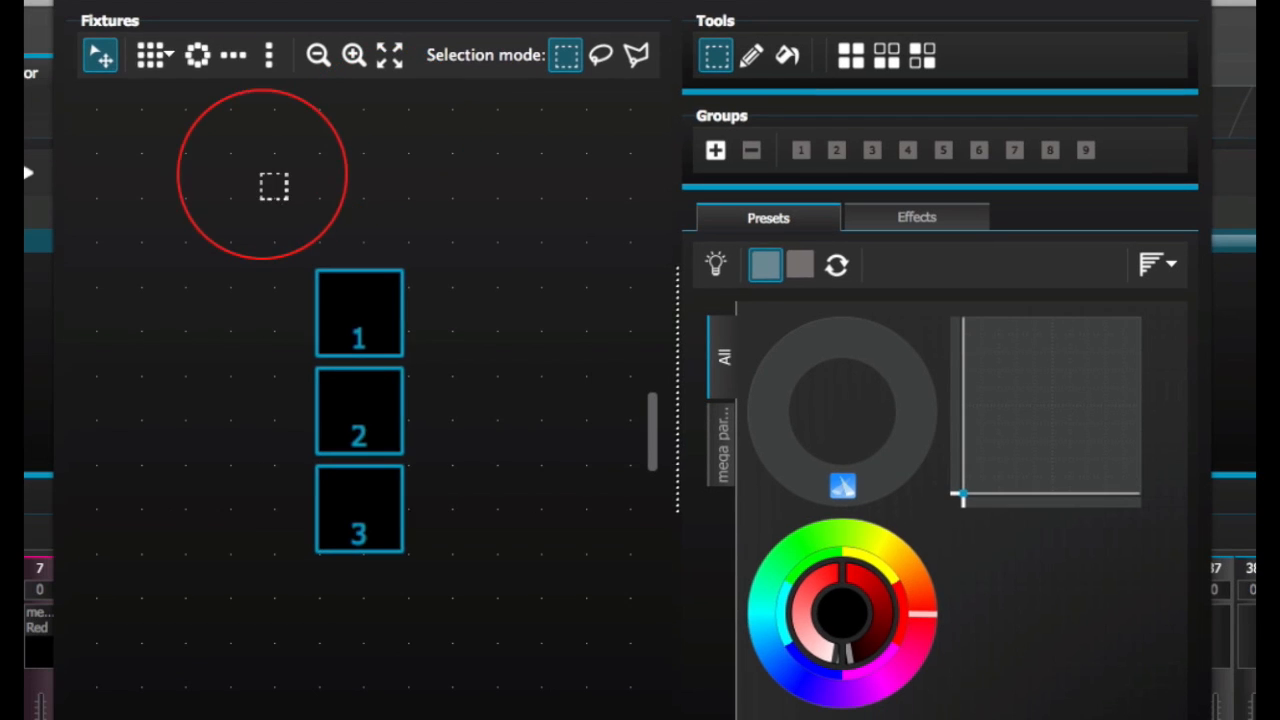
{"action": "left_click_drag", "start_coordinate": [114, 241], "coordinate": [357, 719]}
{"action": "left_click_drag", "start_coordinate": [459, 602], "coordinate": [459, 602]}
Step: Lasso the three fixtures from bottom to top to reverse their selection order
{"action": "left_click", "coordinate": [601, 54]}
{"action": "mouse_move", "coordinate": [318, 149]}
{"action": "left_mouse_down"}
{"action": "mouse_move", "coordinate": [540, 141]}
{"action": "mouse_move", "coordinate": [568, 418]}
{"action": "mouse_move", "coordinate": [390, 581]}
{"action": "left_mouse_up"}
{"action": "mouse_move", "coordinate": [198, 551]}
{"action": "left_mouse_down"}
{"action": "mouse_move", "coordinate": [317, 127]}
{"action": "mouse_move", "coordinate": [346, 134]}
{"action": "left_mouse_up"}
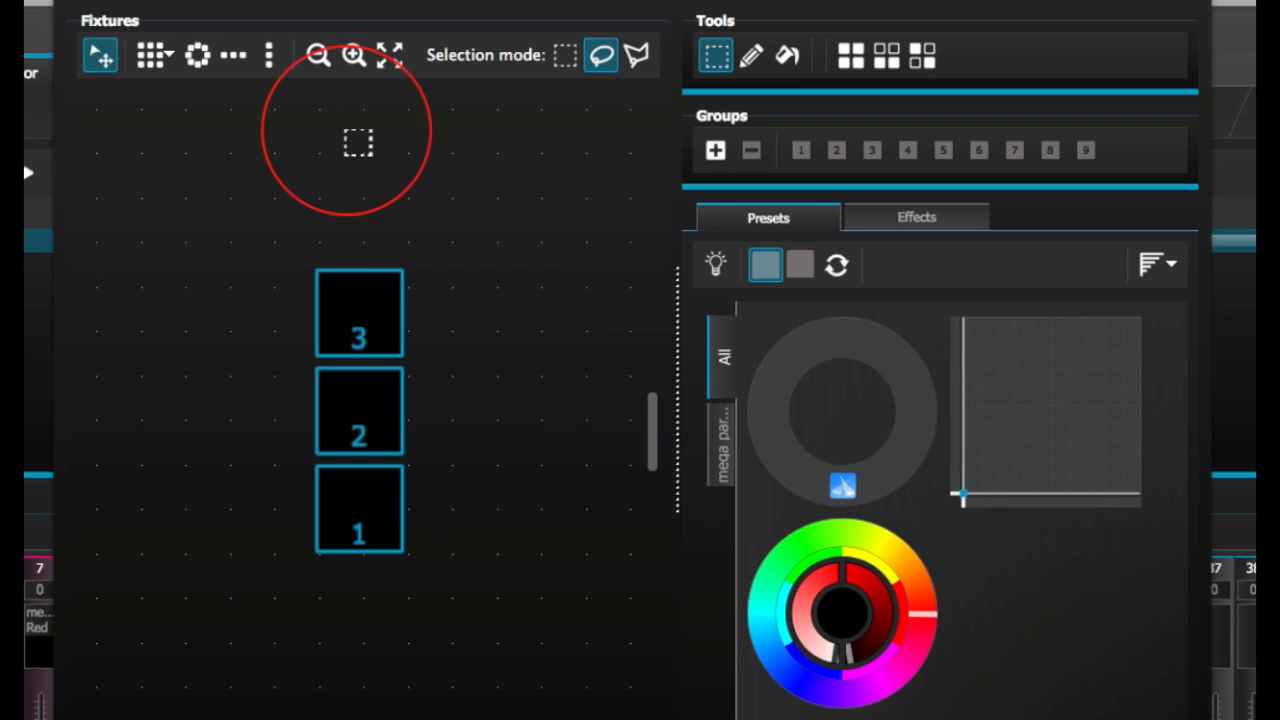
Step: Switch to polygon selection mode and outline the three fixtures with it
{"action": "left_click", "coordinate": [637, 54]}
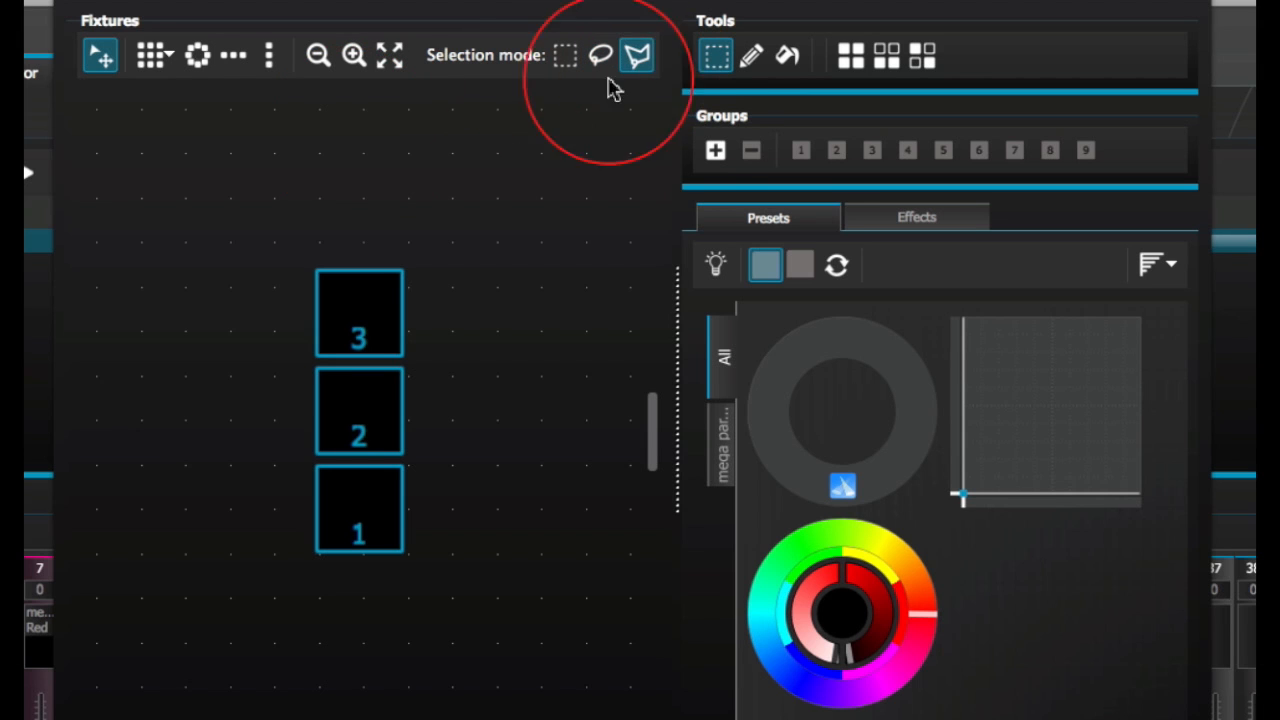
{"action": "left_click", "coordinate": [362, 163]}
{"action": "mouse_move", "coordinate": [362, 163]}
{"action": "left_mouse_down"}
{"action": "mouse_move", "coordinate": [340, 551]}
{"action": "mouse_move", "coordinate": [356, 604]}
{"action": "left_mouse_up"}
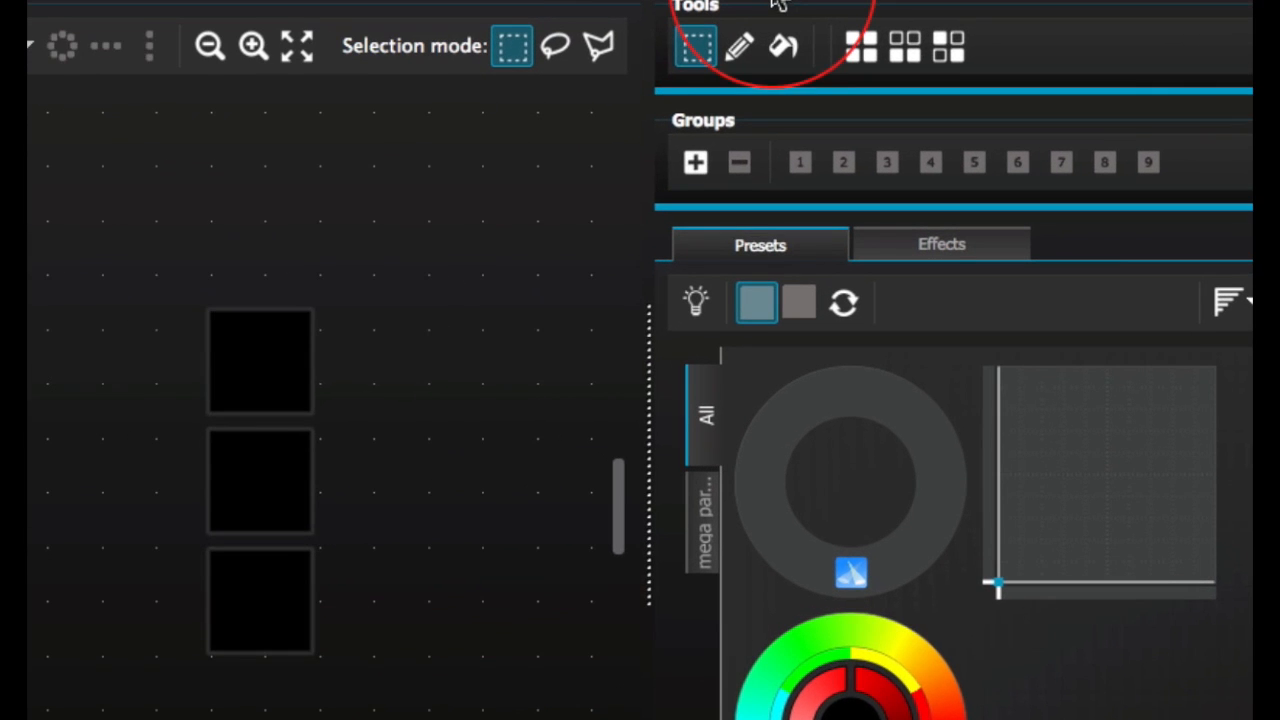
Step: Select the three fixtures with rectangular selection and save them as a new group
{"action": "left_click_drag", "start_coordinate": [378, 185], "coordinate": [558, 540]}
{"action": "left_click", "coordinate": [772, 141]}
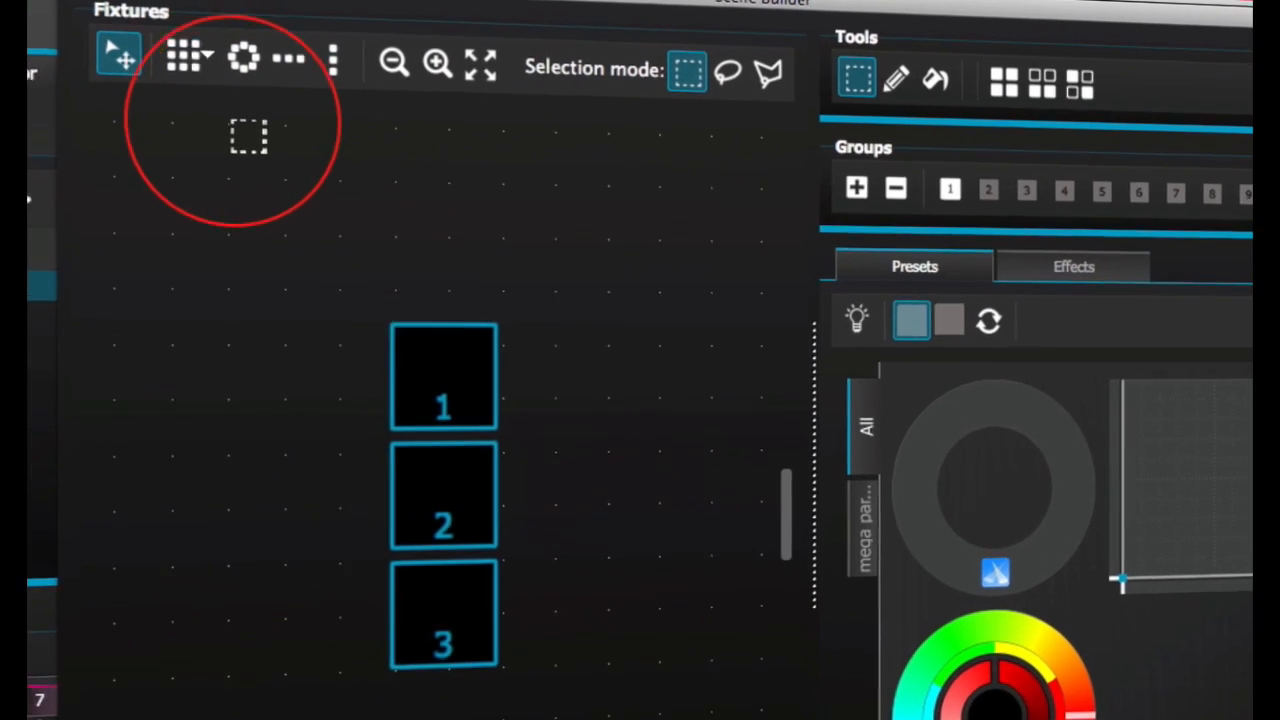
Step: Arrange the selected fixtures in a circle, in a horizontal line, and finally in a vertical column
{"action": "left_click", "coordinate": [222, 60]}
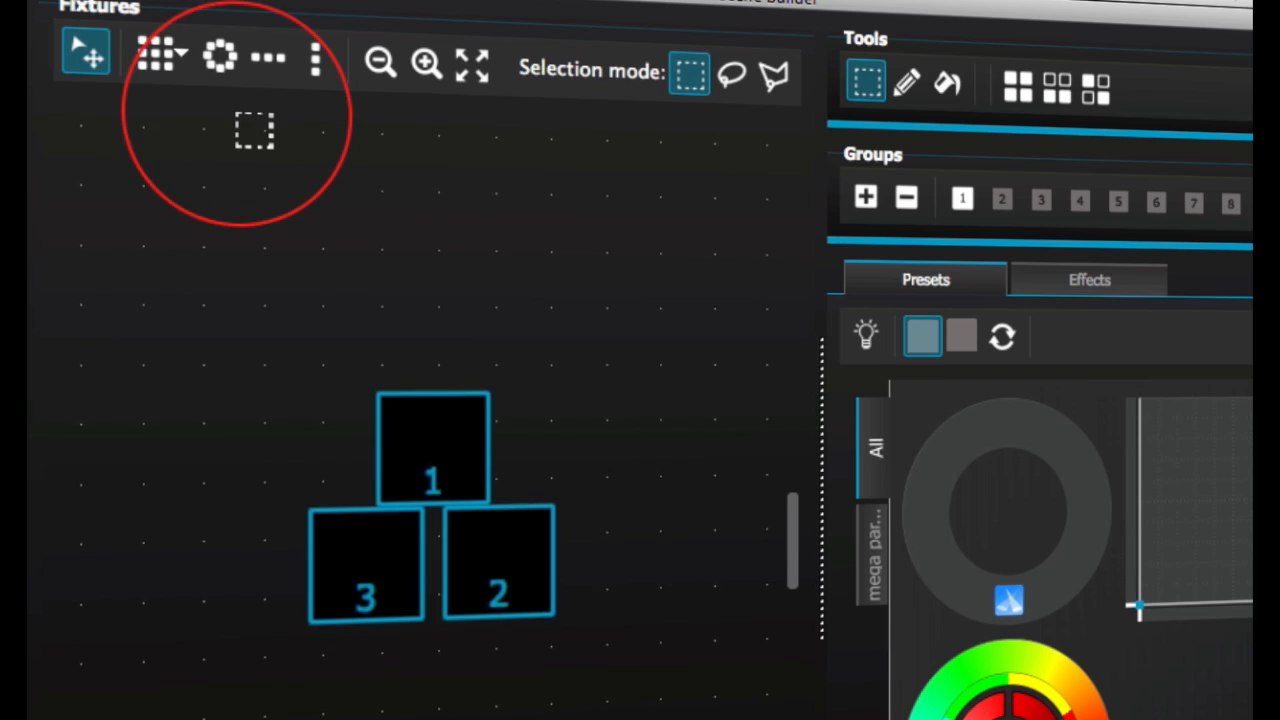
{"action": "left_click", "coordinate": [260, 70]}
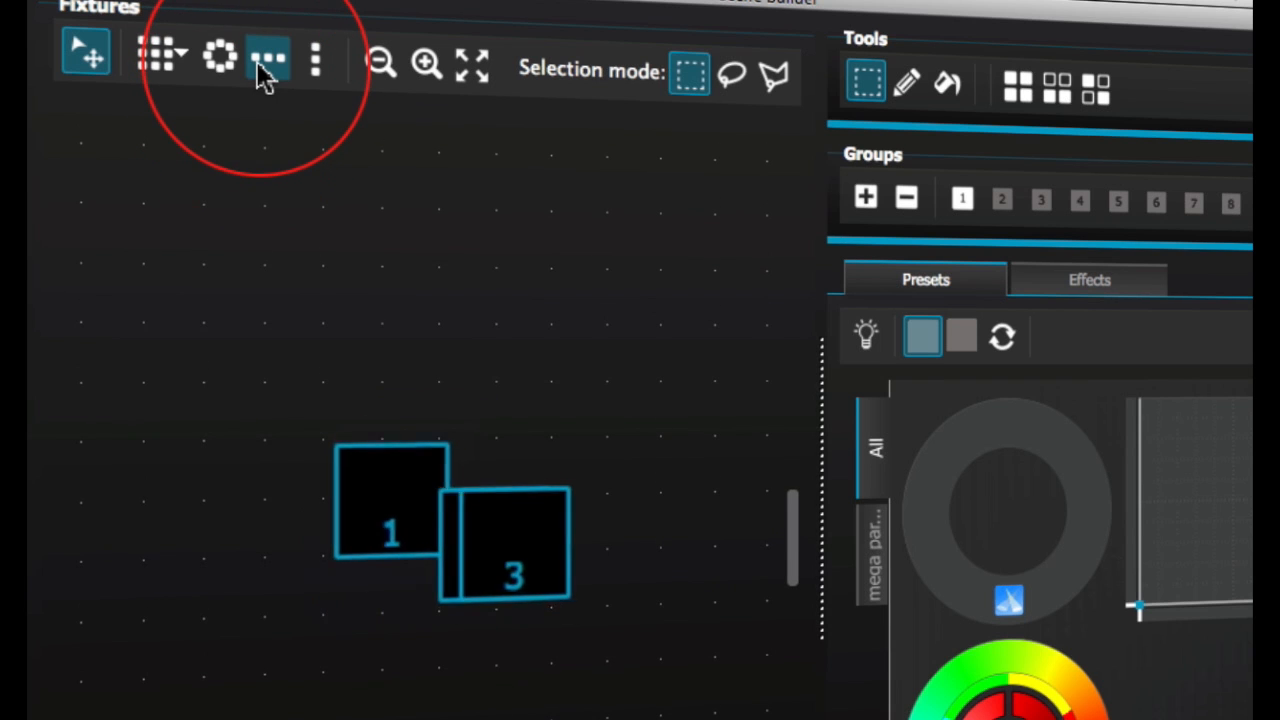
{"action": "left_click", "coordinate": [318, 65]}
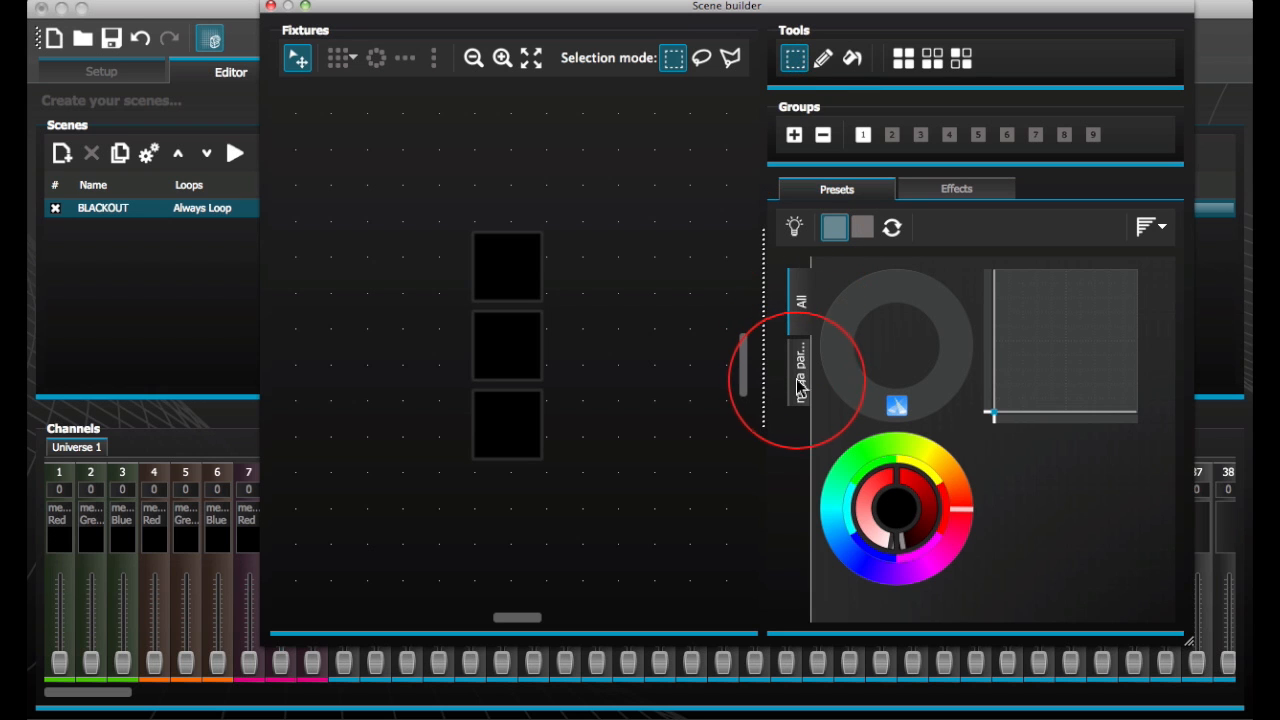
Step: Show the mega par presets and set the three selected fixtures to cyan on the colour wheel
{"action": "left_click", "coordinate": [800, 372]}
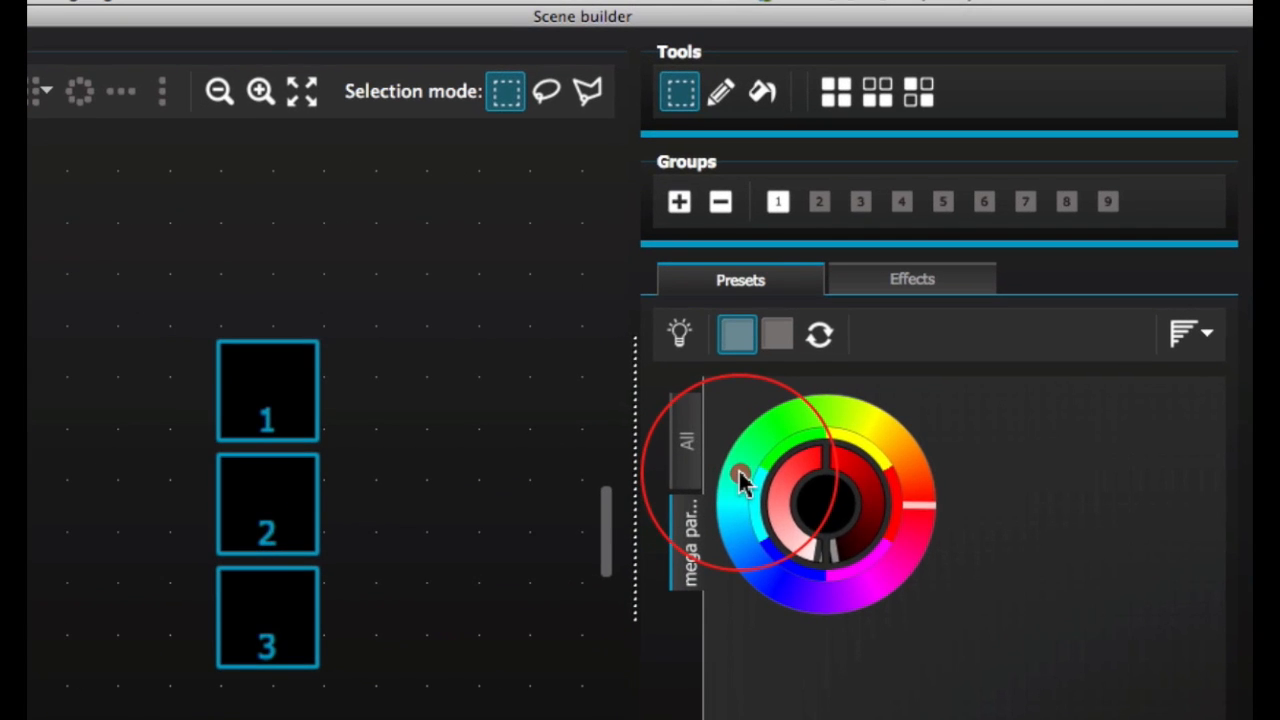
{"action": "left_click", "coordinate": [834, 326]}
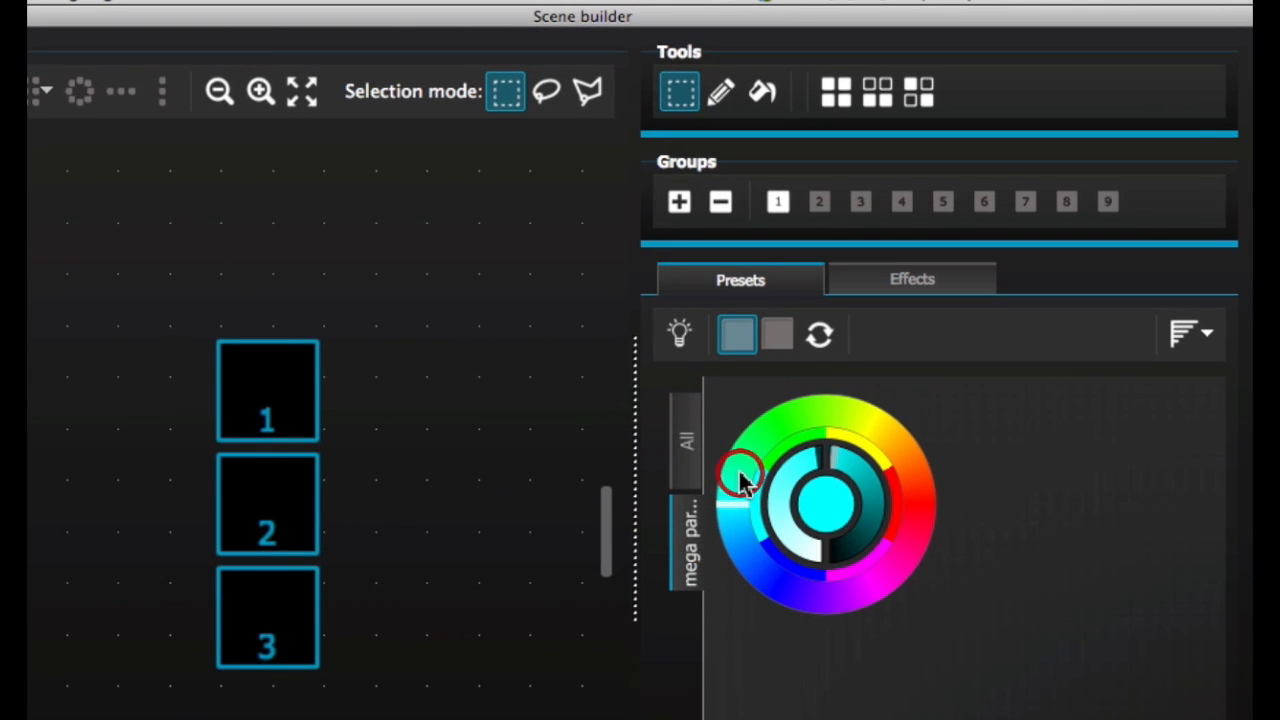
{"action": "scroll", "coordinate": [740, 479], "scroll_direction": "down", "scroll_amount": 8}
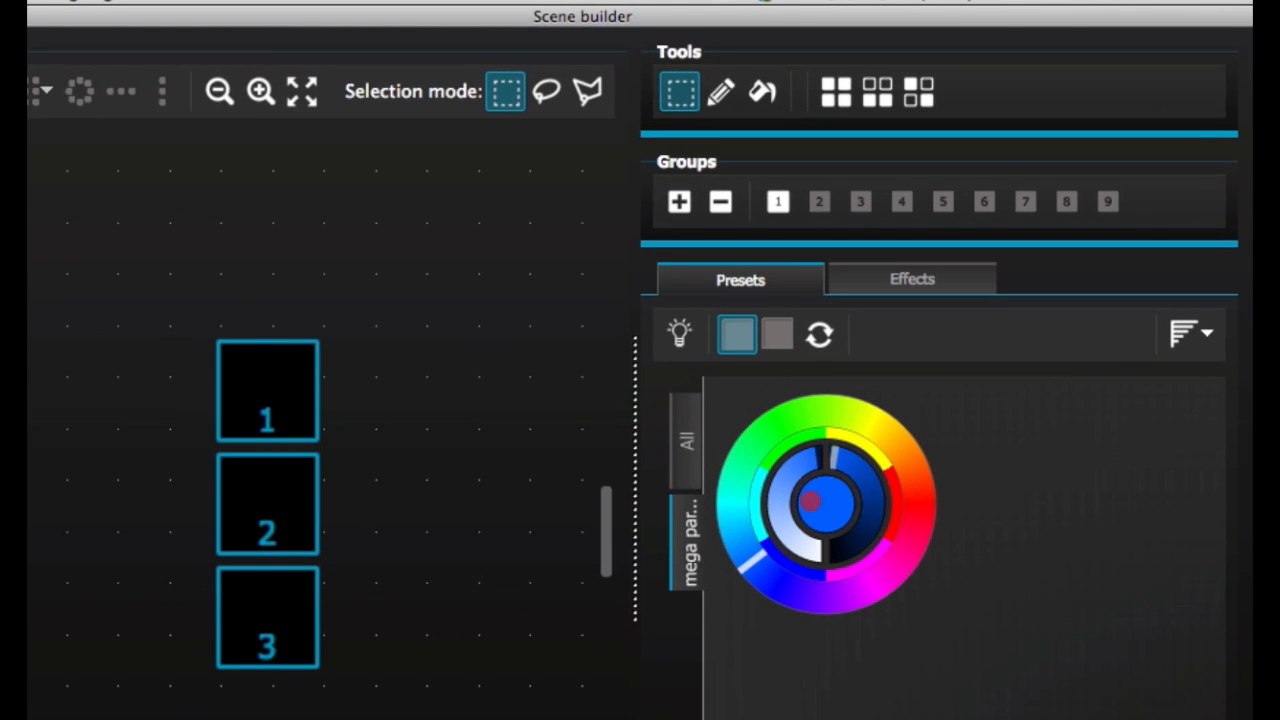
{"action": "left_click_drag", "start_coordinate": [740, 474], "coordinate": [760, 495]}
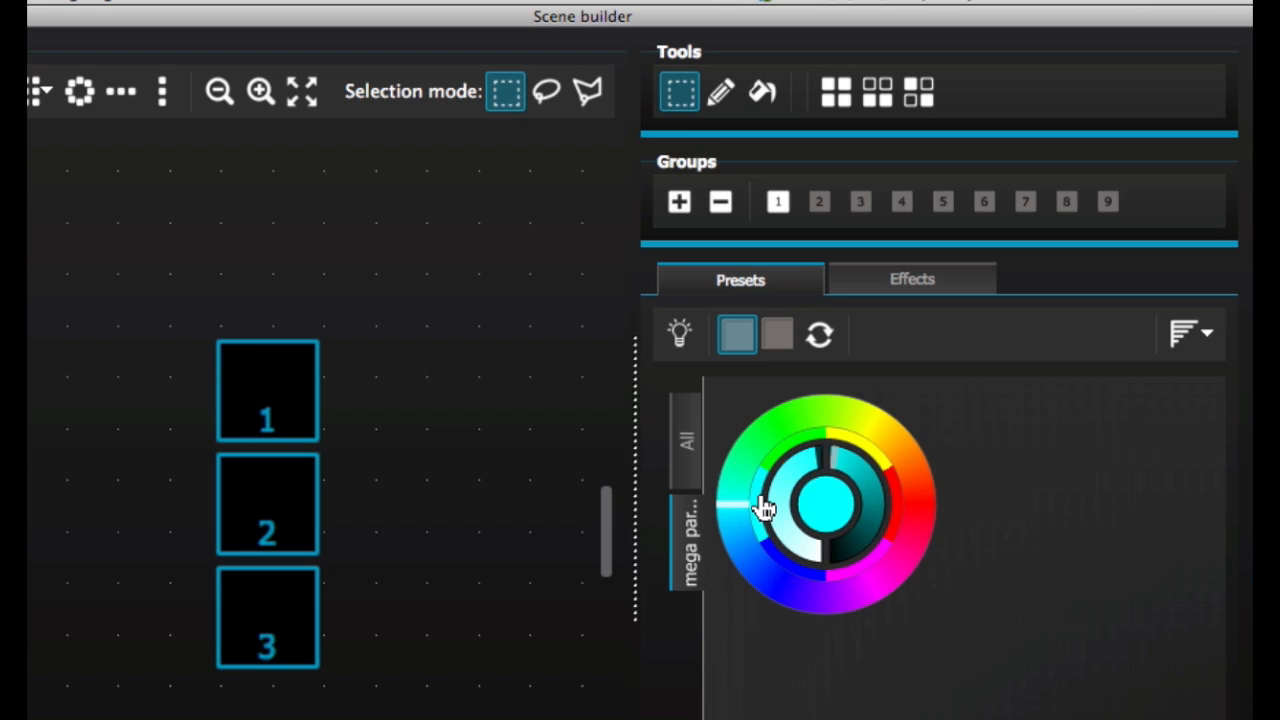
Step: Set the fixtures' colour to red on the wheel and change it to magenta
{"action": "left_click", "coordinate": [877, 465]}
{"action": "left_click", "coordinate": [901, 510]}
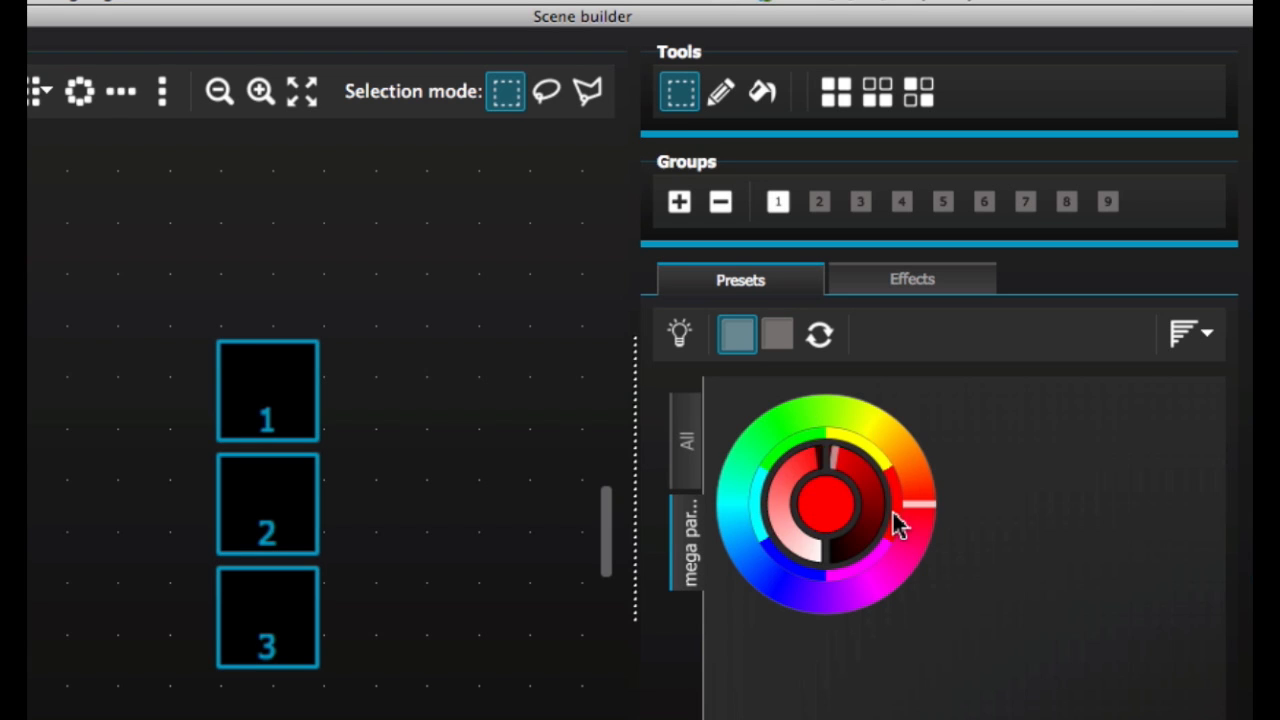
{"action": "left_click", "coordinate": [870, 552]}
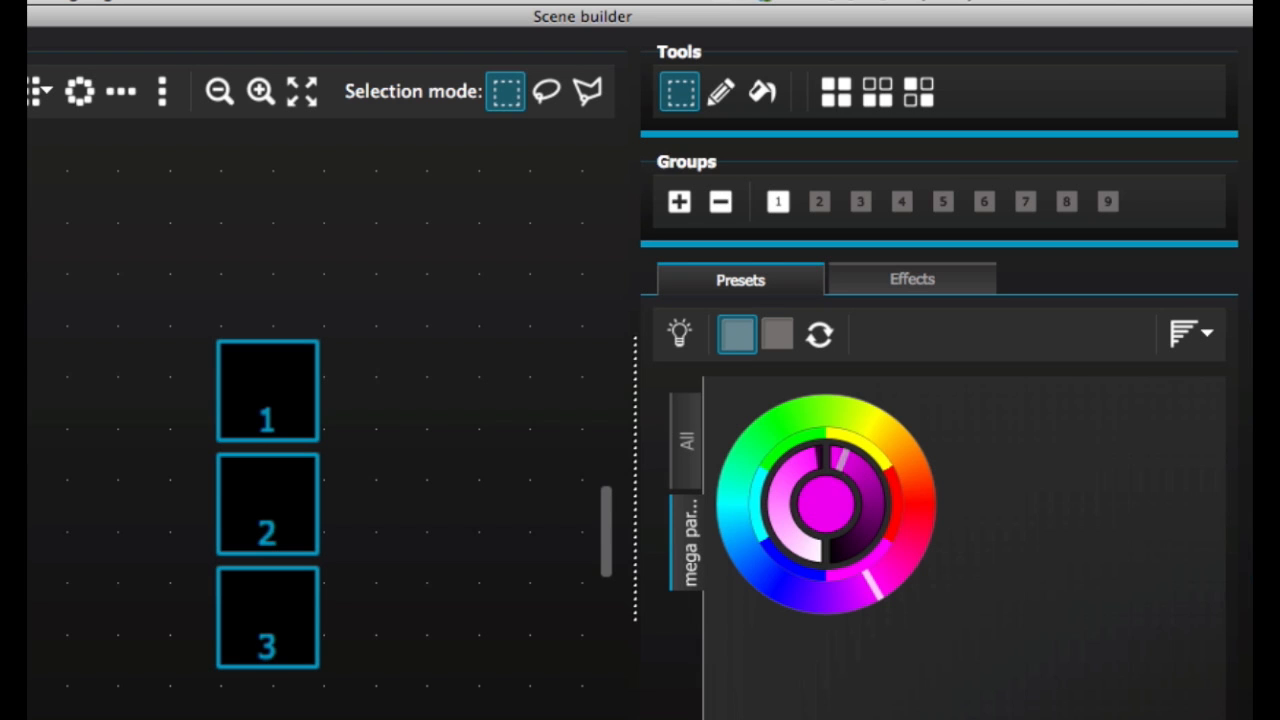
{"action": "mouse_move", "coordinate": [830, 505]}
{"action": "left_mouse_down"}
{"action": "mouse_move", "coordinate": [830, 465]}
{"action": "mouse_move", "coordinate": [832, 514]}
{"action": "left_mouse_up"}
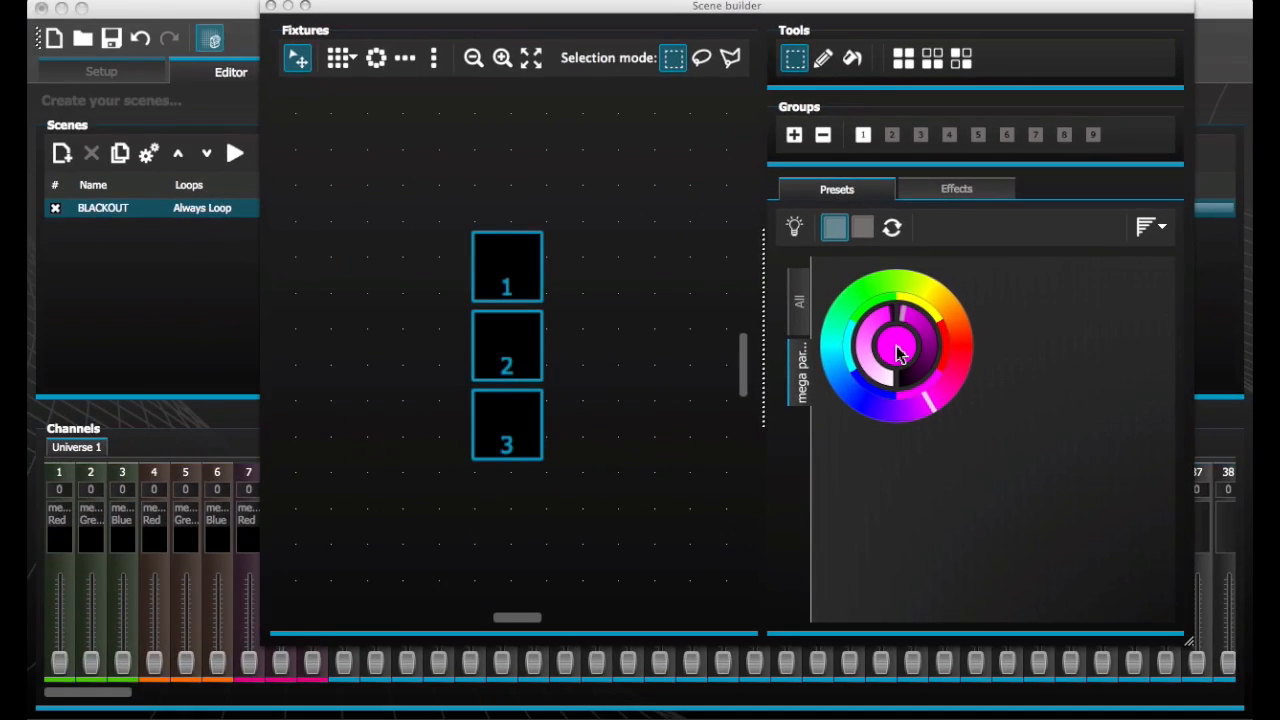
Step: Open the detailed colour selector, choose a blue with Red 35, Green 38, Blue 254, and pick a basic colour swatch
{"action": "double_click", "coordinate": [836, 500]}
{"action": "left_click_drag", "start_coordinate": [303, 107], "coordinate": [346, 104]}
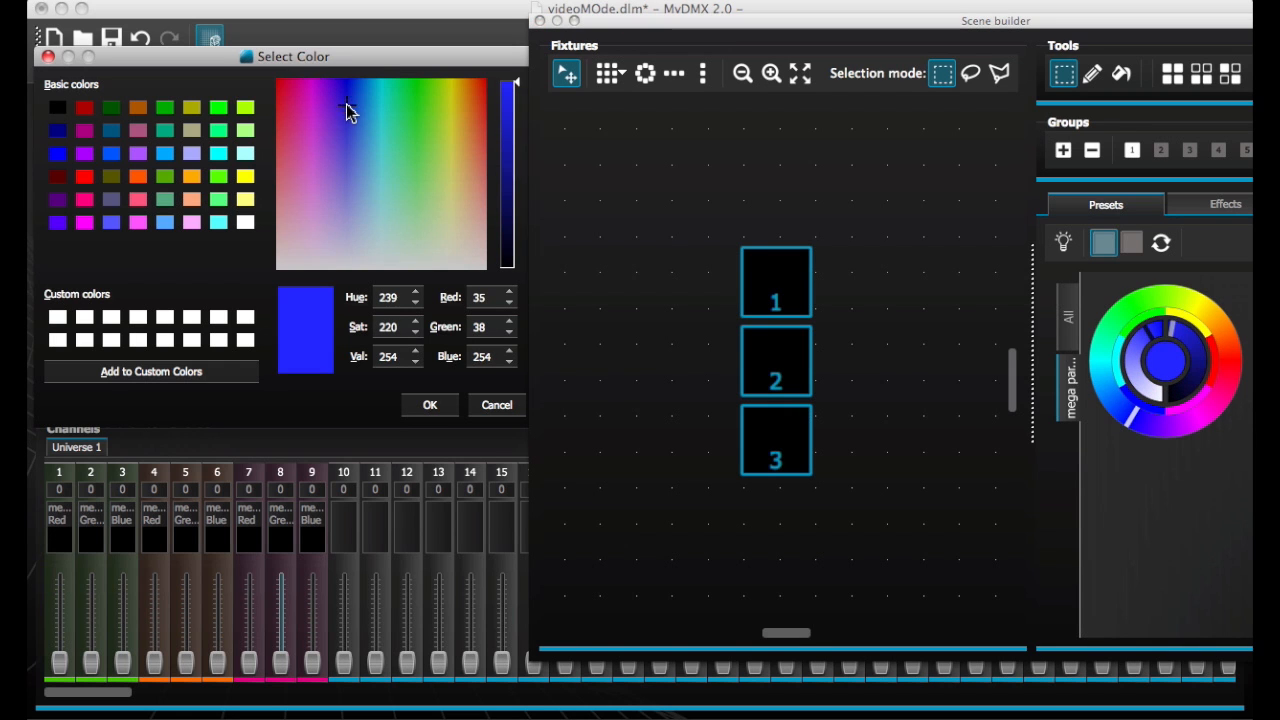
{"action": "left_click", "coordinate": [165, 153]}
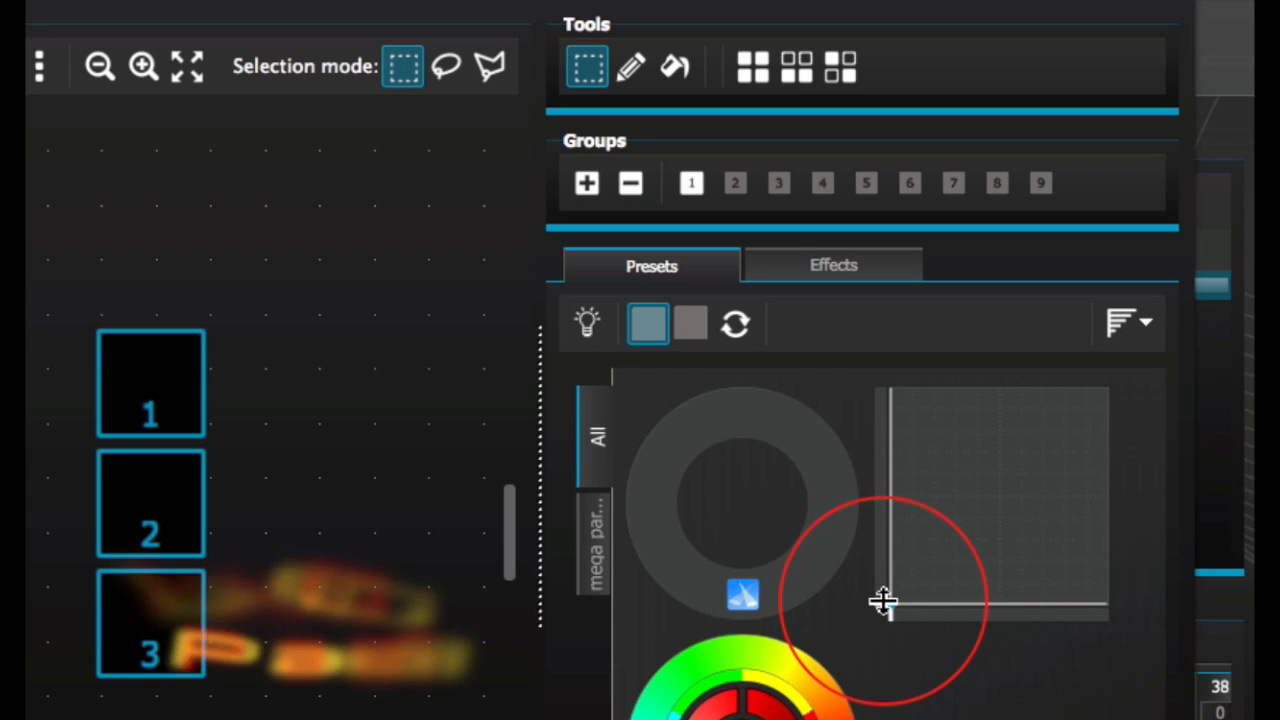
Step: Move the selected fixtures' position point on the pan/tilt grid and show the available linear fan options
{"action": "left_click_drag", "start_coordinate": [883, 600], "coordinate": [929, 634]}
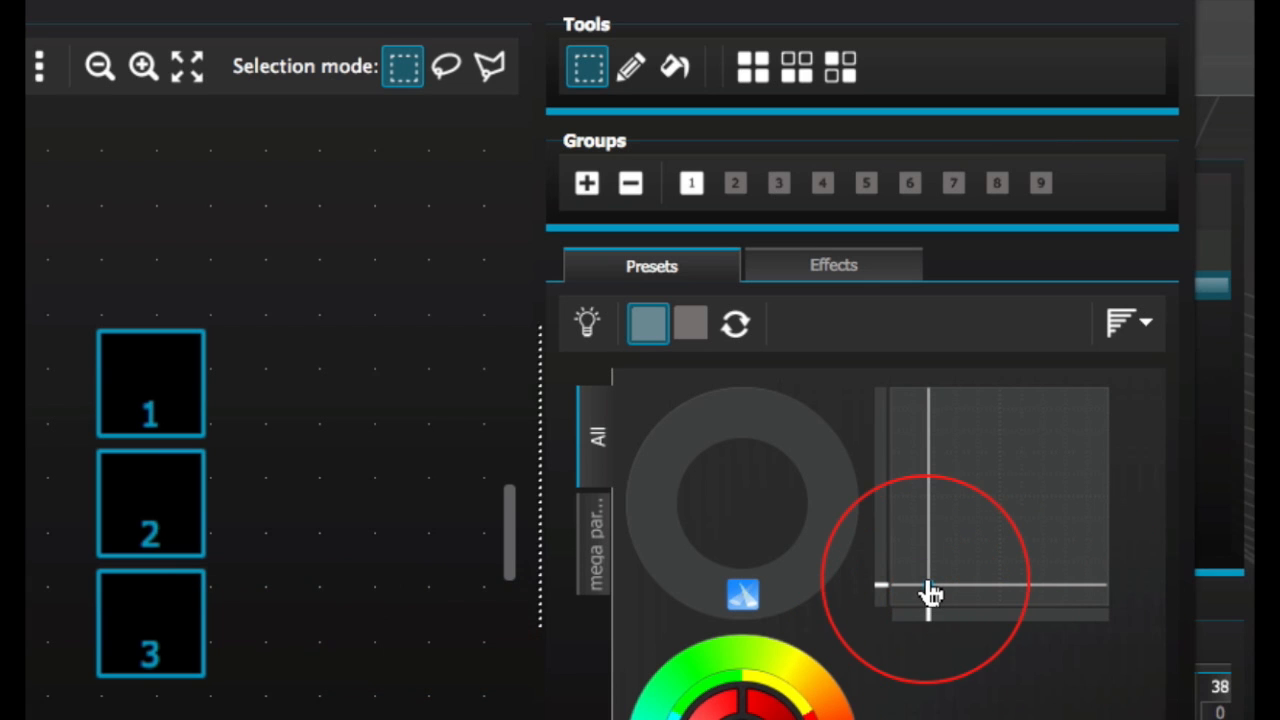
{"action": "left_click_drag", "start_coordinate": [930, 590], "coordinate": [940, 560]}
{"action": "left_click", "coordinate": [585, 330]}
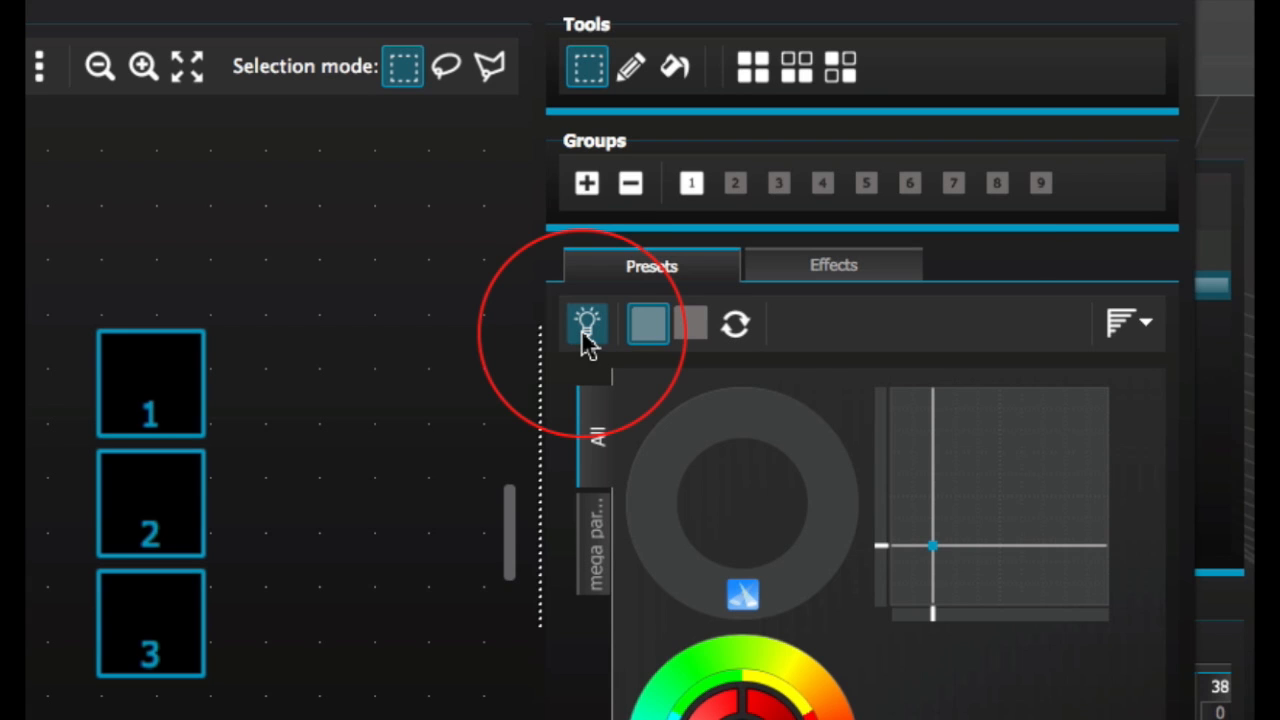
{"action": "left_click", "coordinate": [1146, 330]}
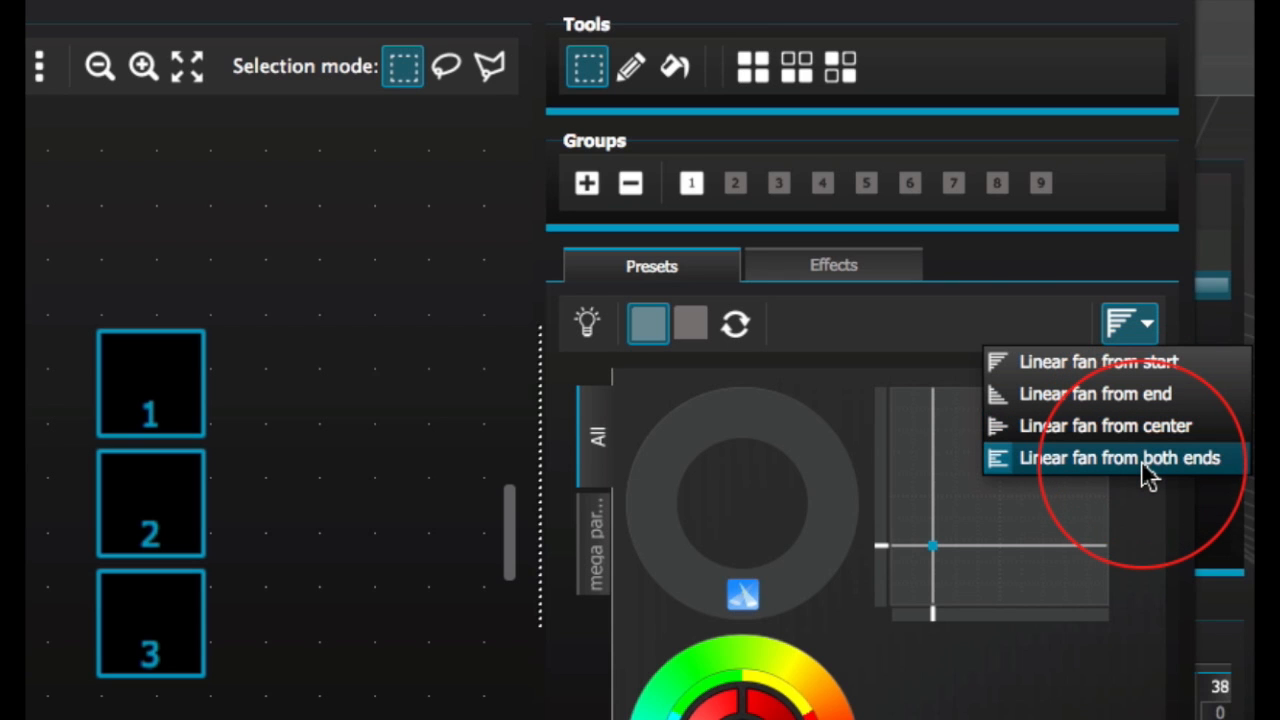
{"action": "left_click", "coordinate": [1116, 697]}
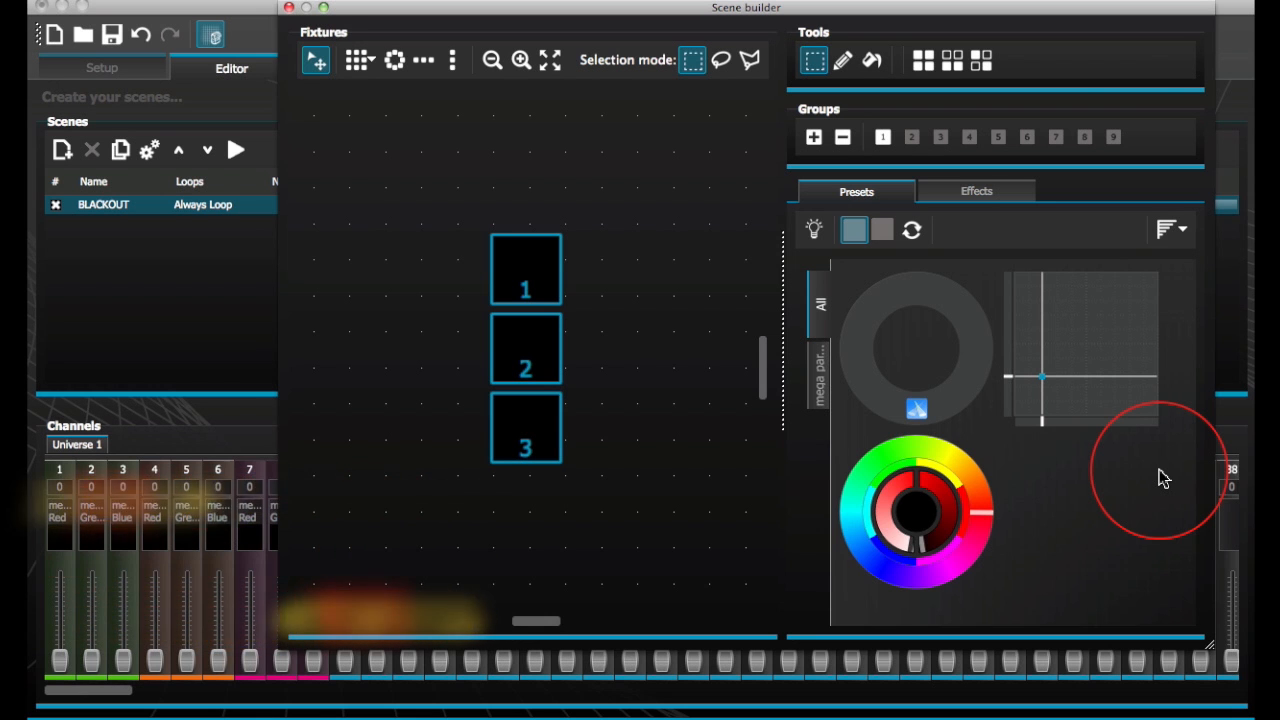
Step: Add a Color matrix effect to the three mega par fixtures
{"action": "left_click", "coordinate": [819, 375]}
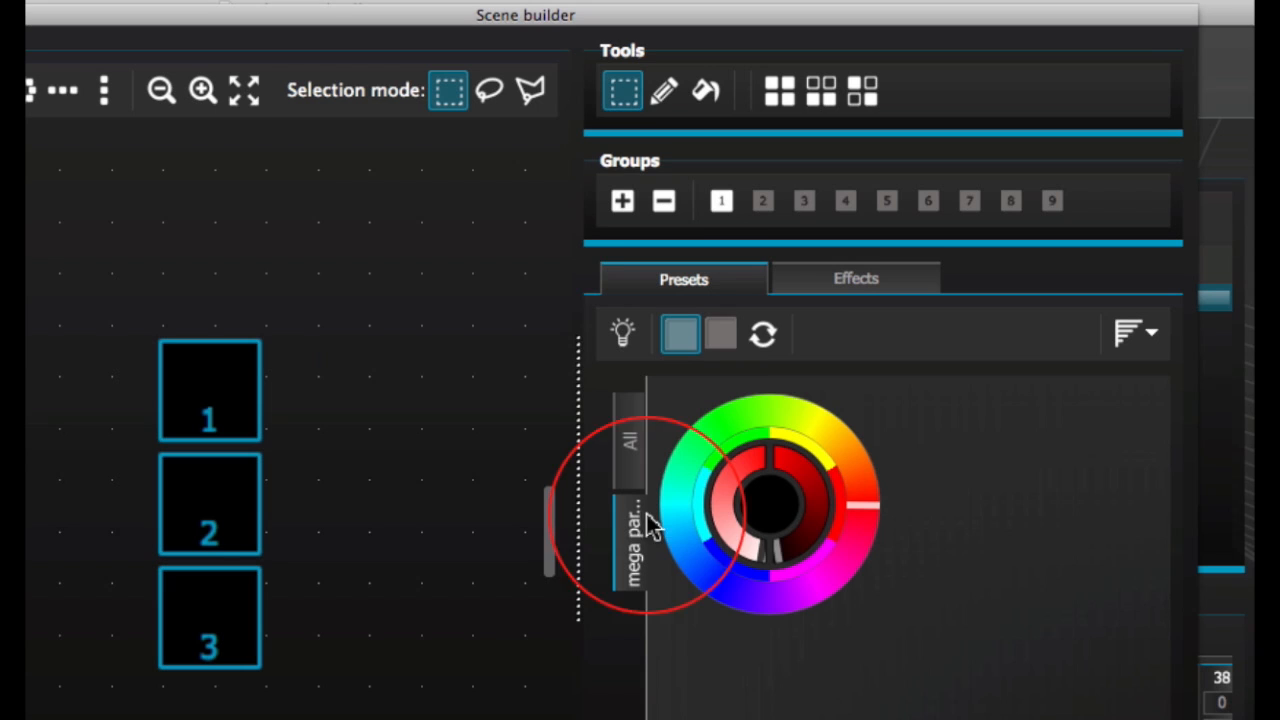
{"action": "left_click", "coordinate": [849, 281]}
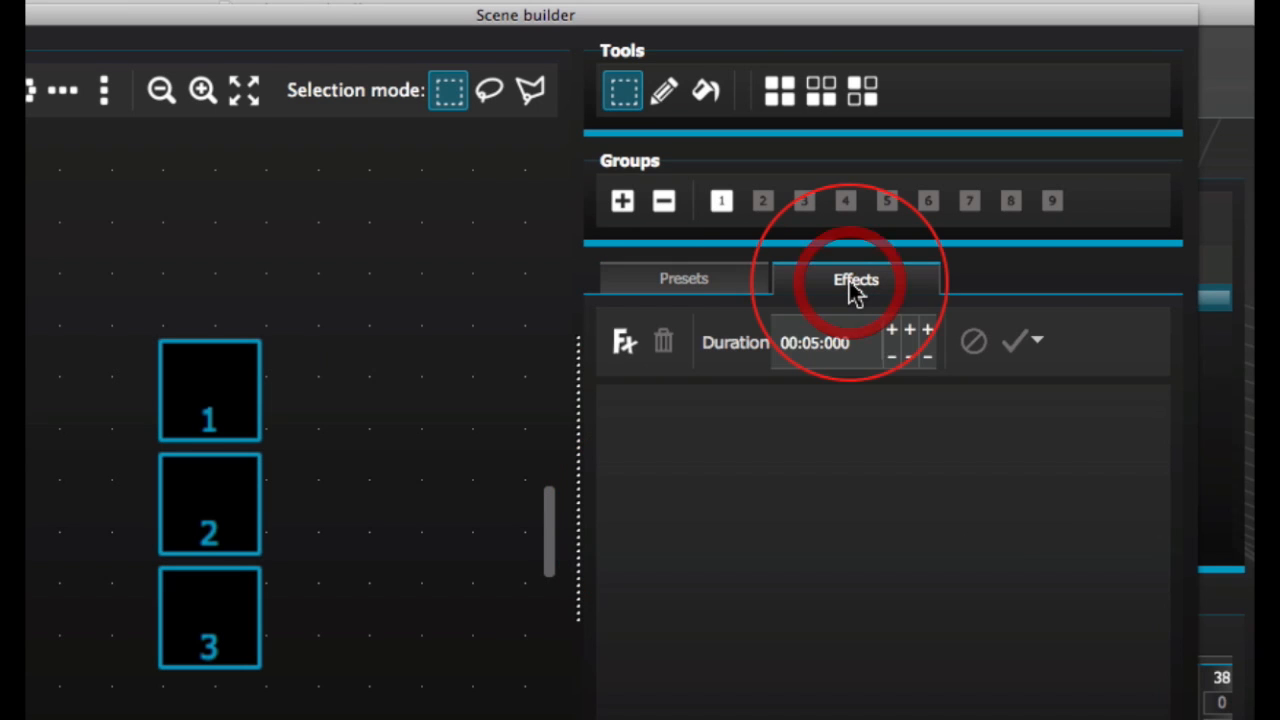
{"action": "left_click", "coordinate": [624, 345]}
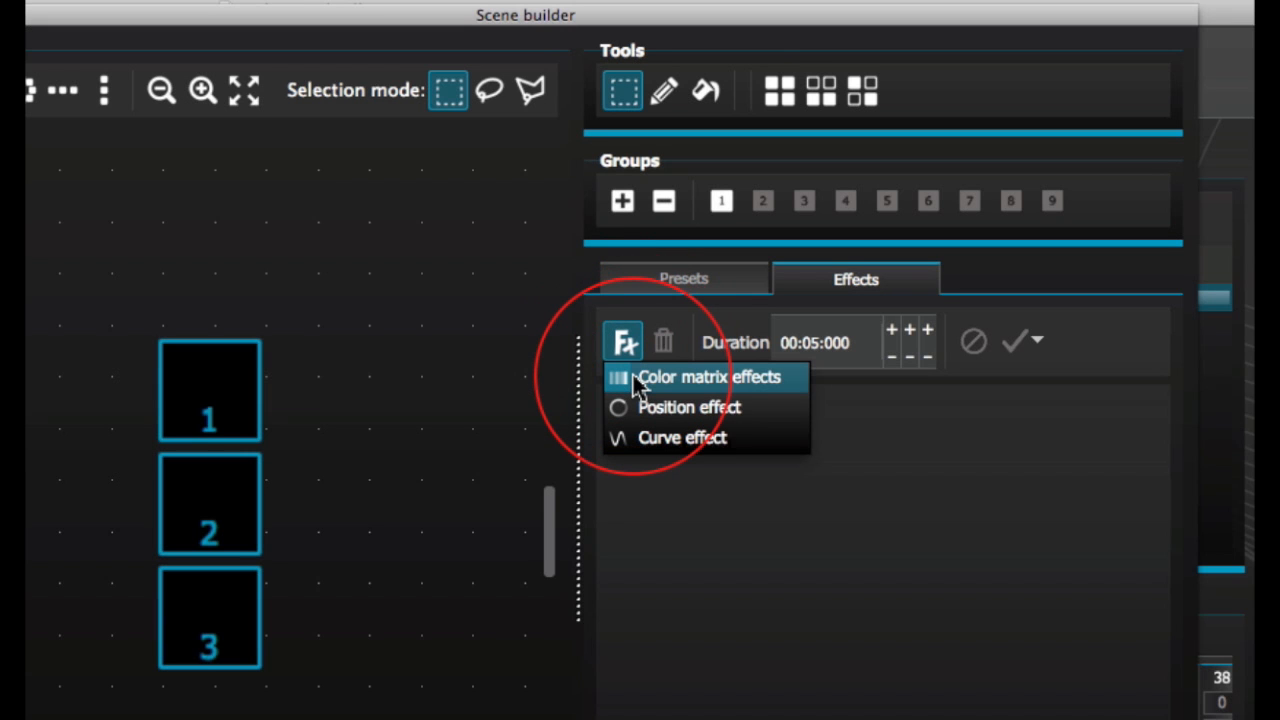
{"action": "left_click", "coordinate": [638, 380]}
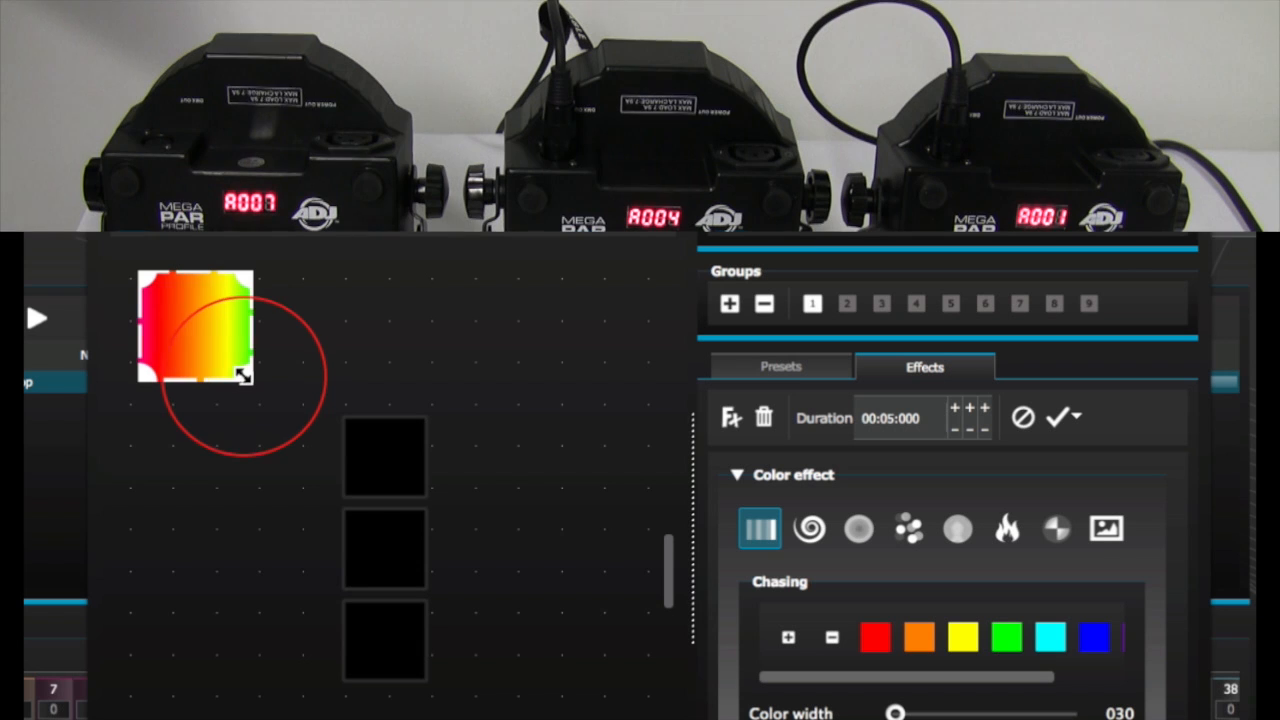
Step: Stretch the colour effect area into a tall strip and place it over the column of three fixtures
{"action": "left_click_drag", "start_coordinate": [253, 241], "coordinate": [262, 531]}
{"action": "left_click_drag", "start_coordinate": [262, 659], "coordinate": [271, 691]}
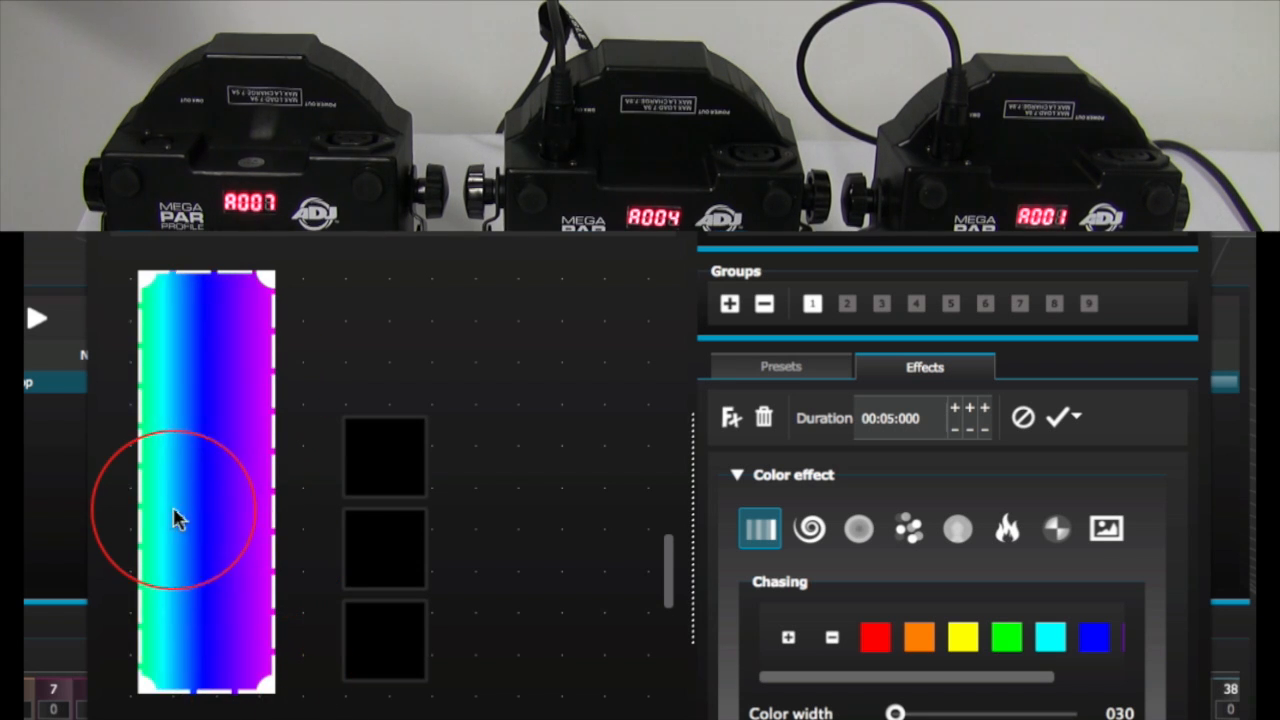
{"action": "left_click_drag", "start_coordinate": [177, 502], "coordinate": [360, 548]}
Step: Change the colour effect to Balls, set the number of balls to 12, and increase the size of the balls
{"action": "left_click", "coordinate": [908, 528]}
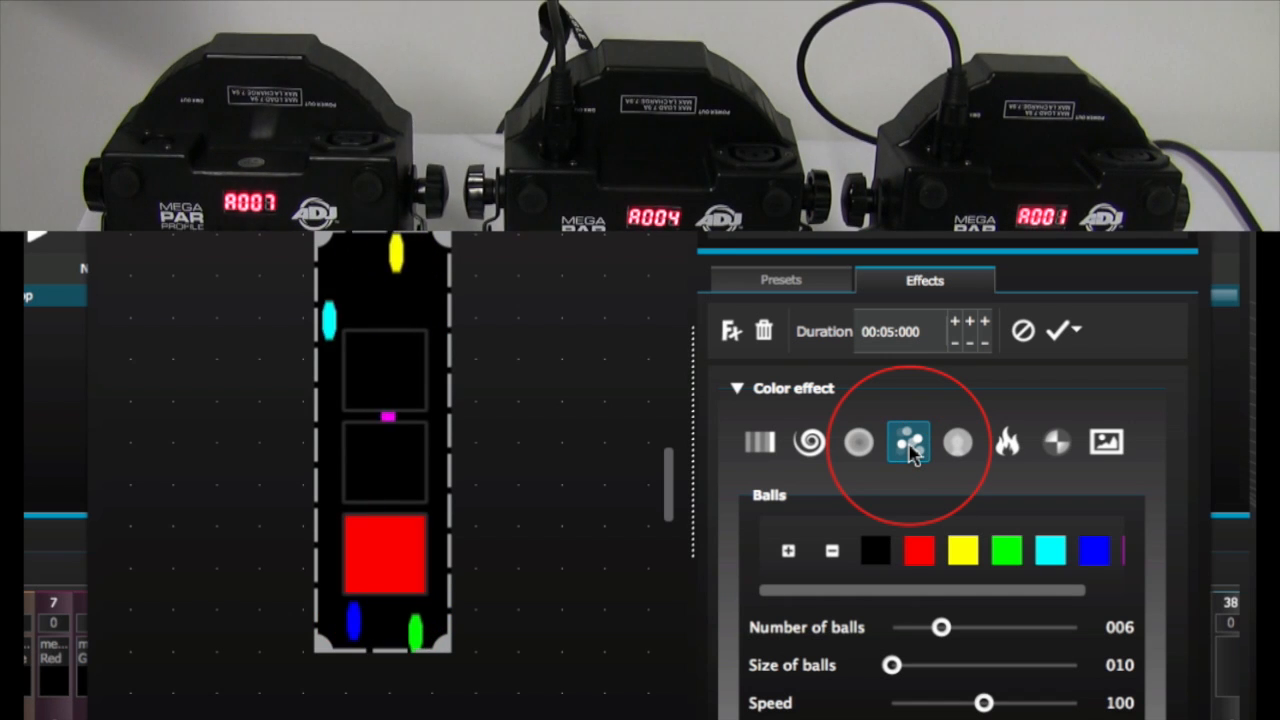
{"action": "left_click_drag", "start_coordinate": [941, 627], "coordinate": [1000, 627]}
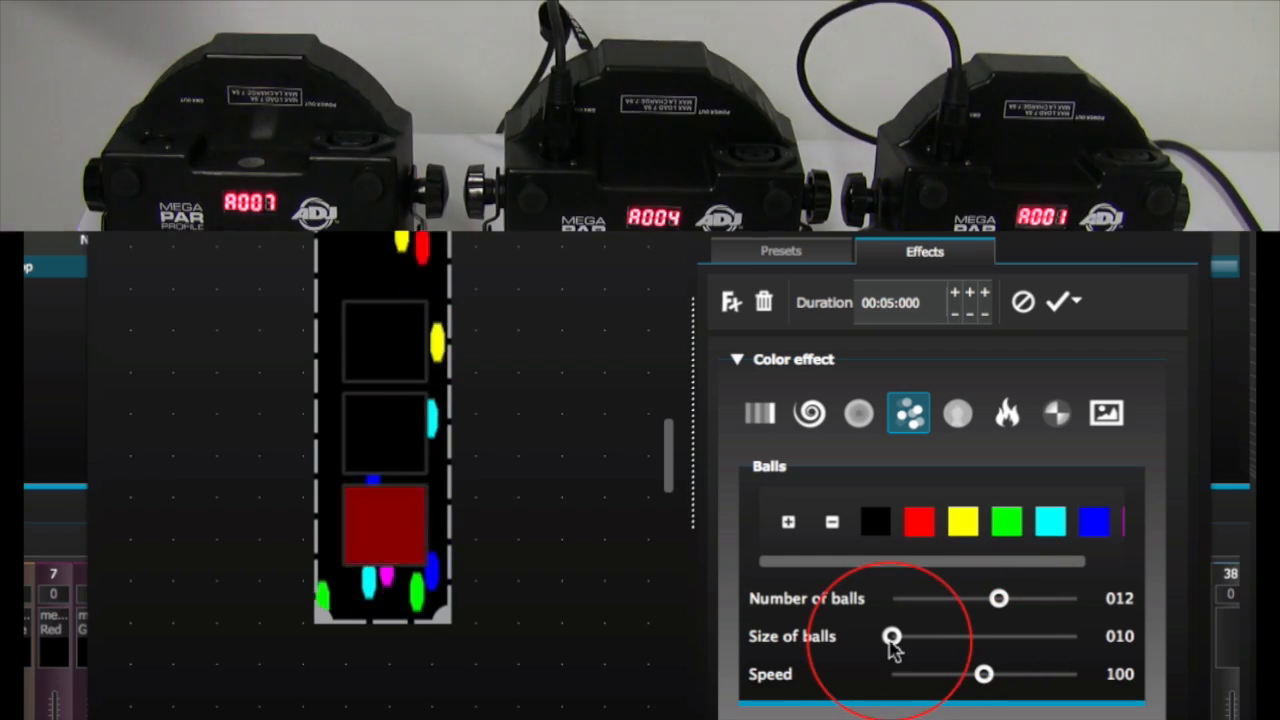
{"action": "left_click_drag", "start_coordinate": [892, 637], "coordinate": [921, 642]}
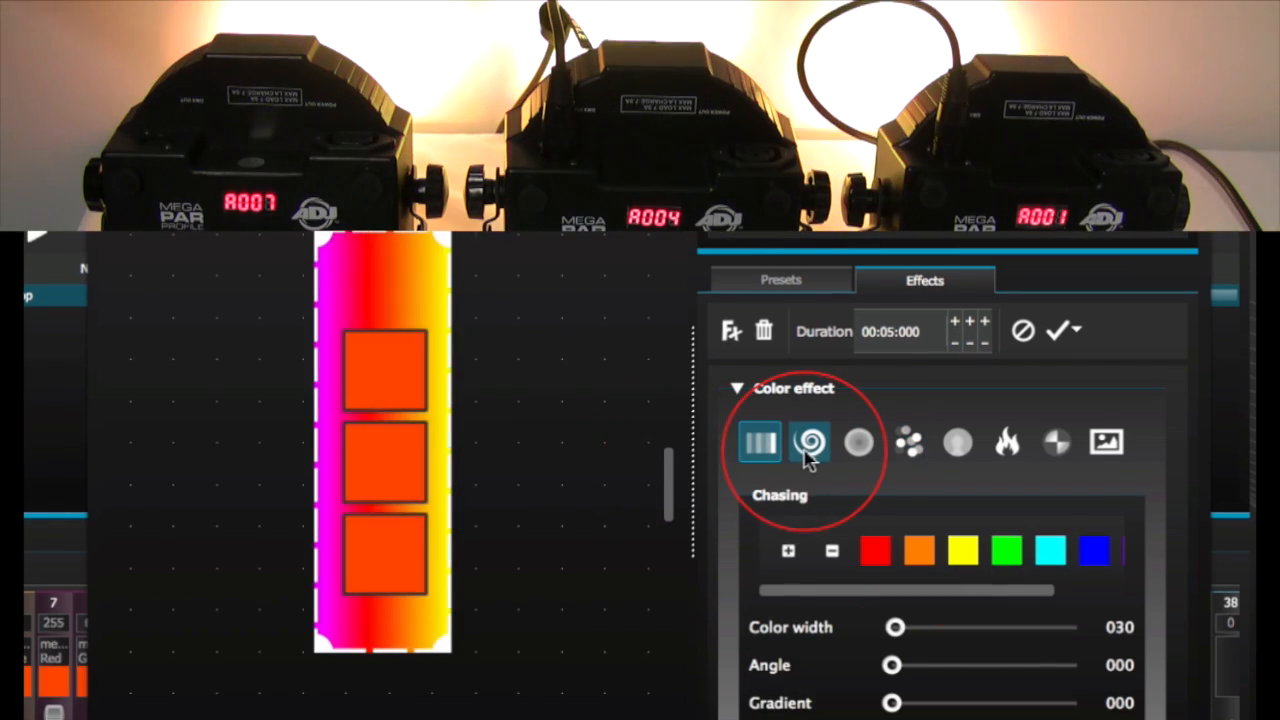
Step: Switch the colour effect to Spiral and try the soft circle effect beside it
{"action": "left_click", "coordinate": [813, 420]}
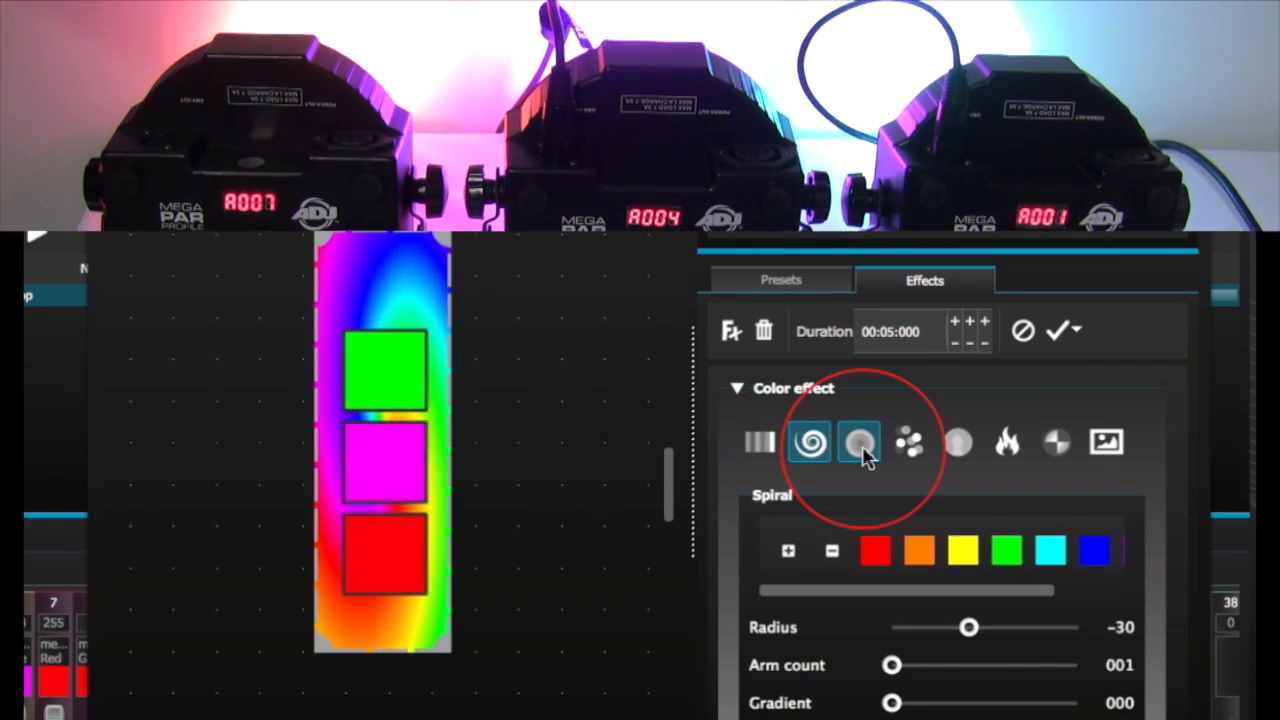
{"action": "left_click", "coordinate": [862, 448]}
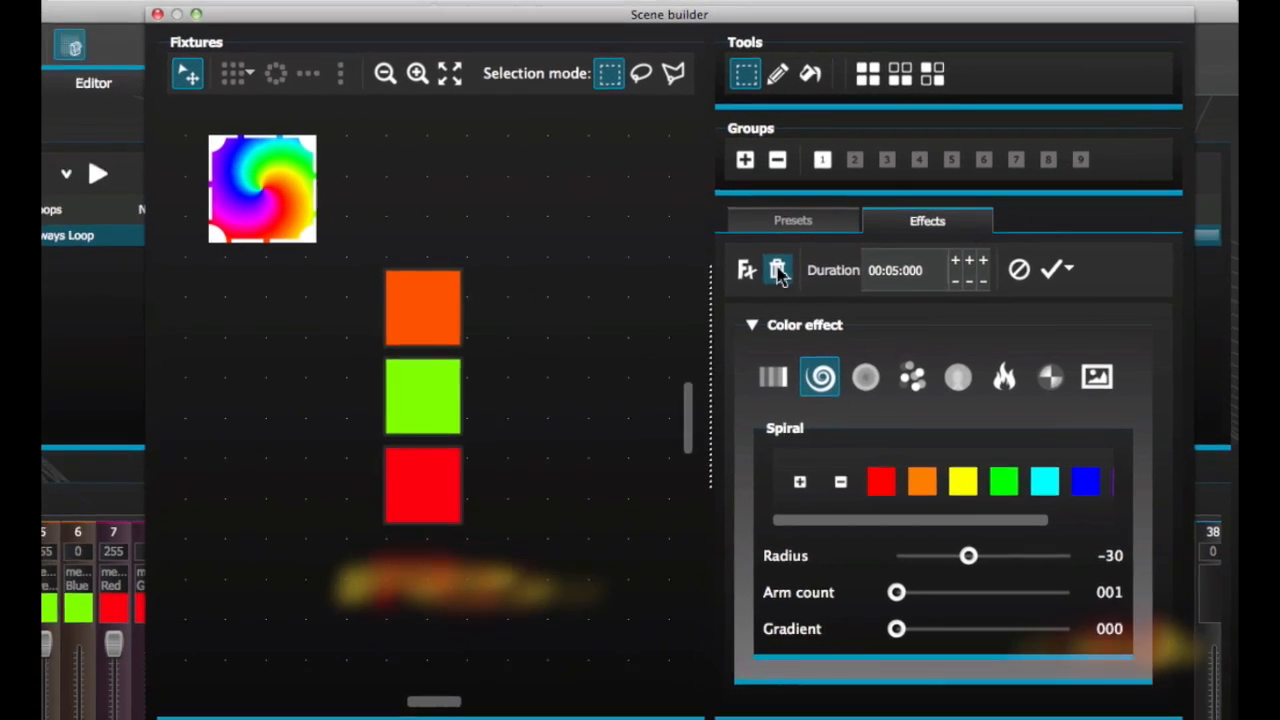
Step: Add a Position effect with a four-point circle path and reshape the path by moving its points
{"action": "left_click", "coordinate": [746, 270]}
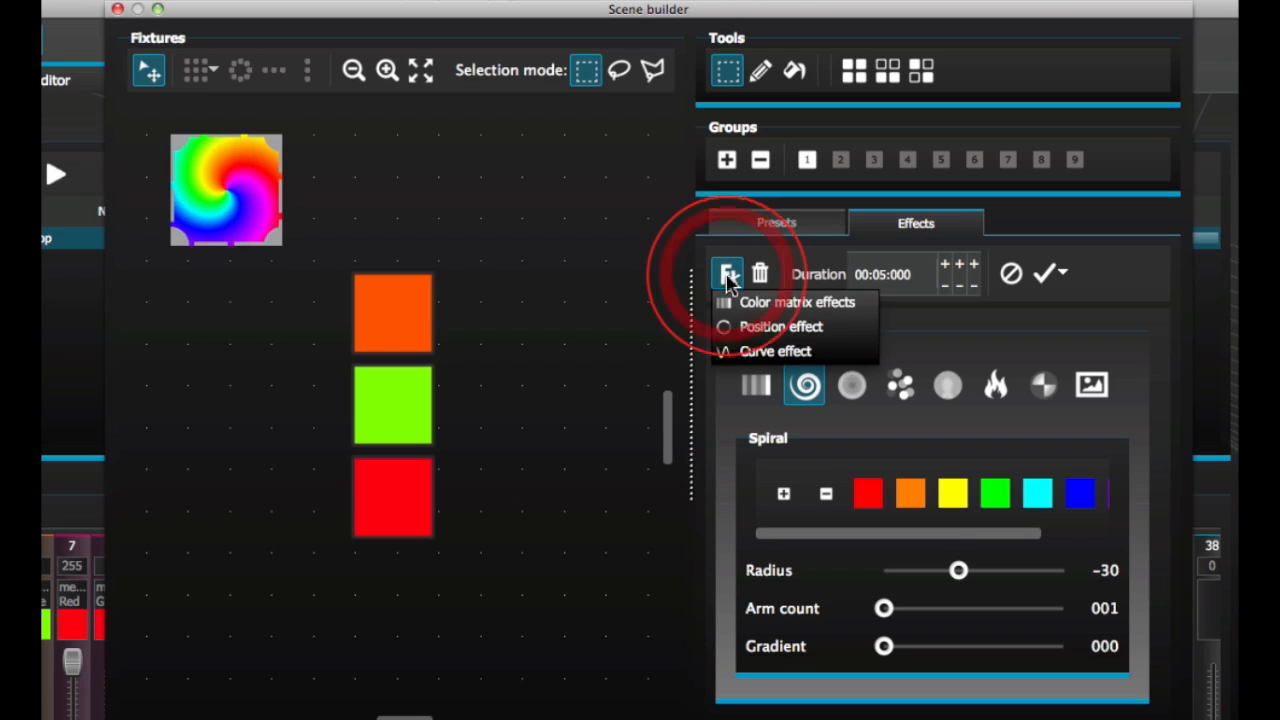
{"action": "left_click", "coordinate": [748, 336]}
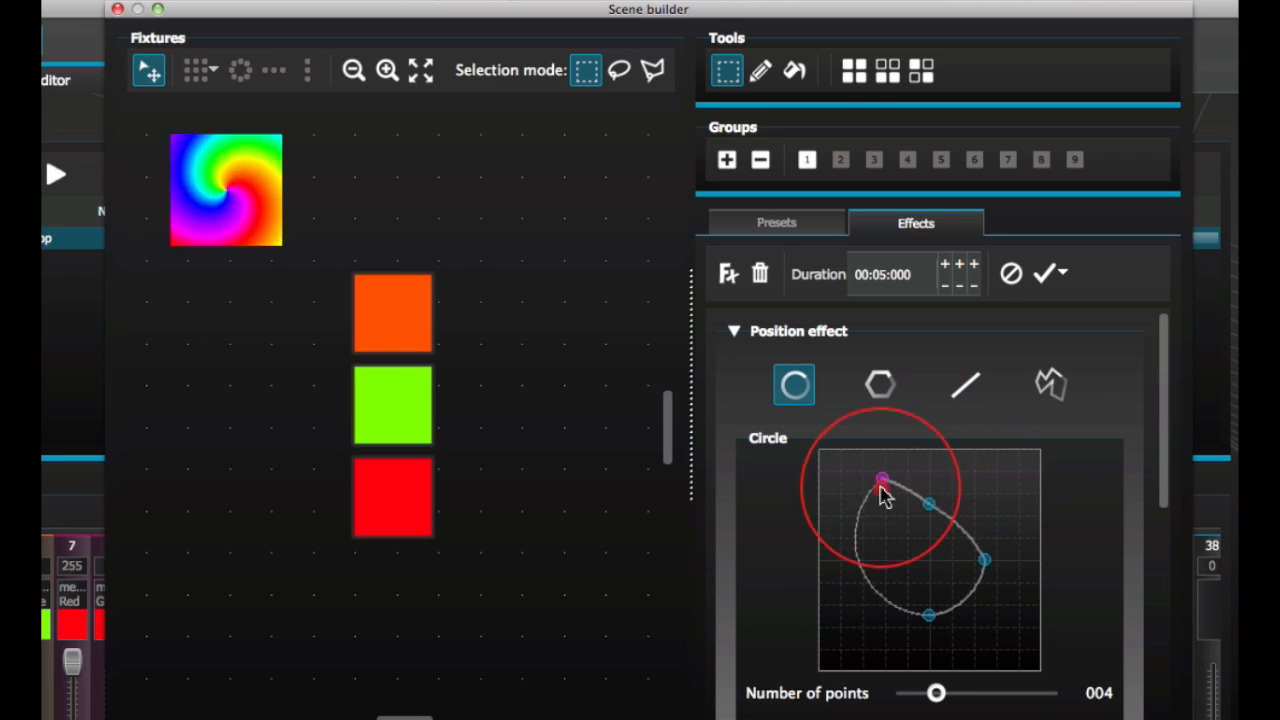
{"action": "left_click_drag", "start_coordinate": [854, 549], "coordinate": [837, 546]}
{"action": "left_click_drag", "start_coordinate": [939, 508], "coordinate": [975, 490]}
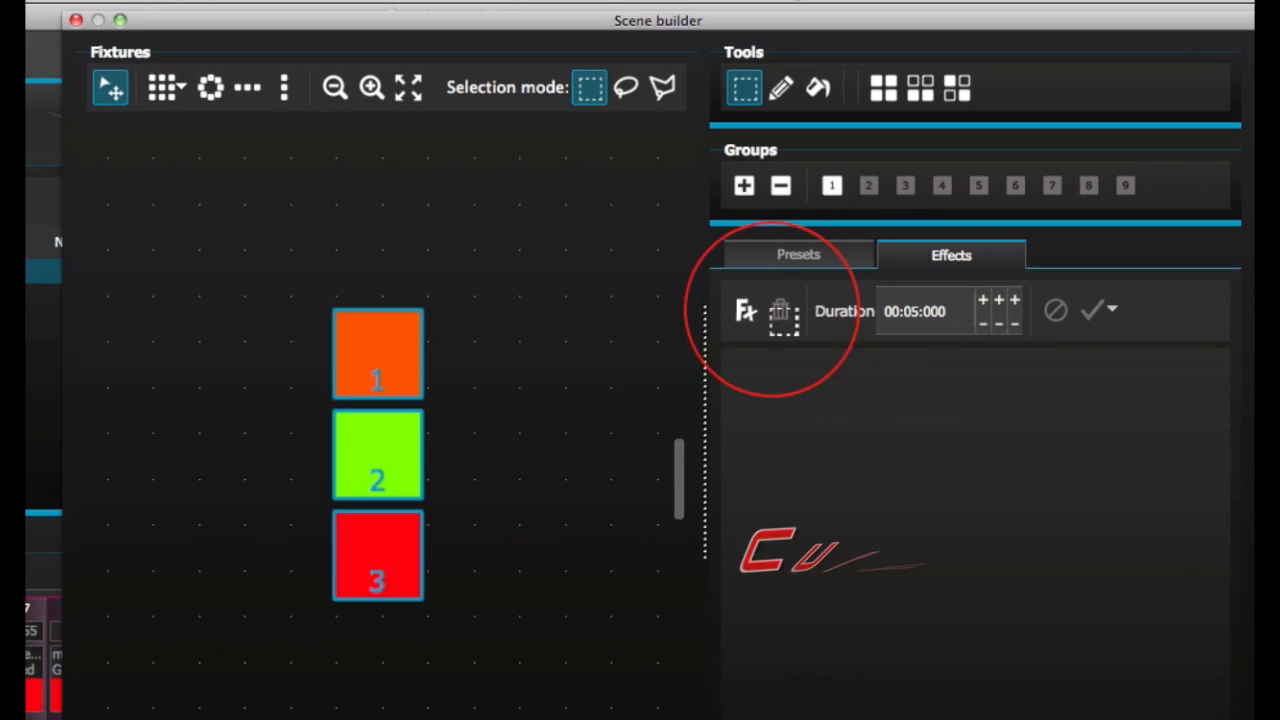
Step: Add a sine Curve effect to the three fixtures, look over its parameters, and generate a new scene
{"action": "left_click", "coordinate": [815, 238]}
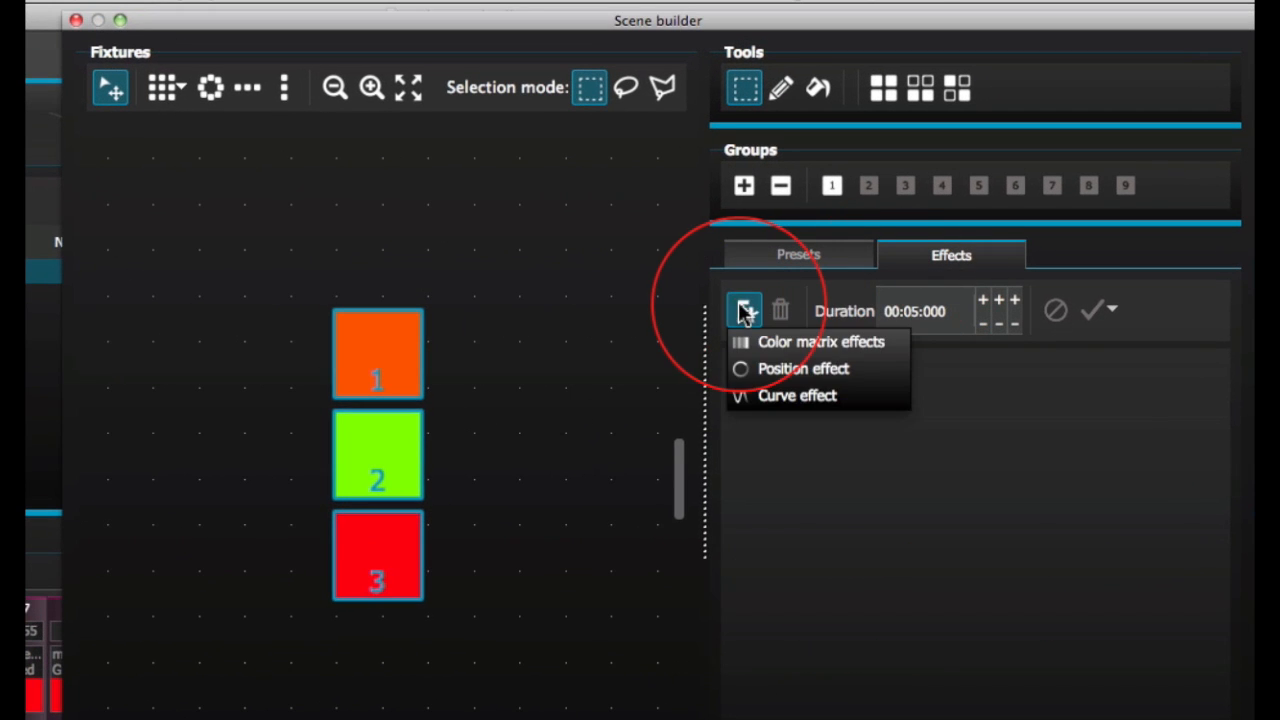
{"action": "left_click", "coordinate": [750, 396]}
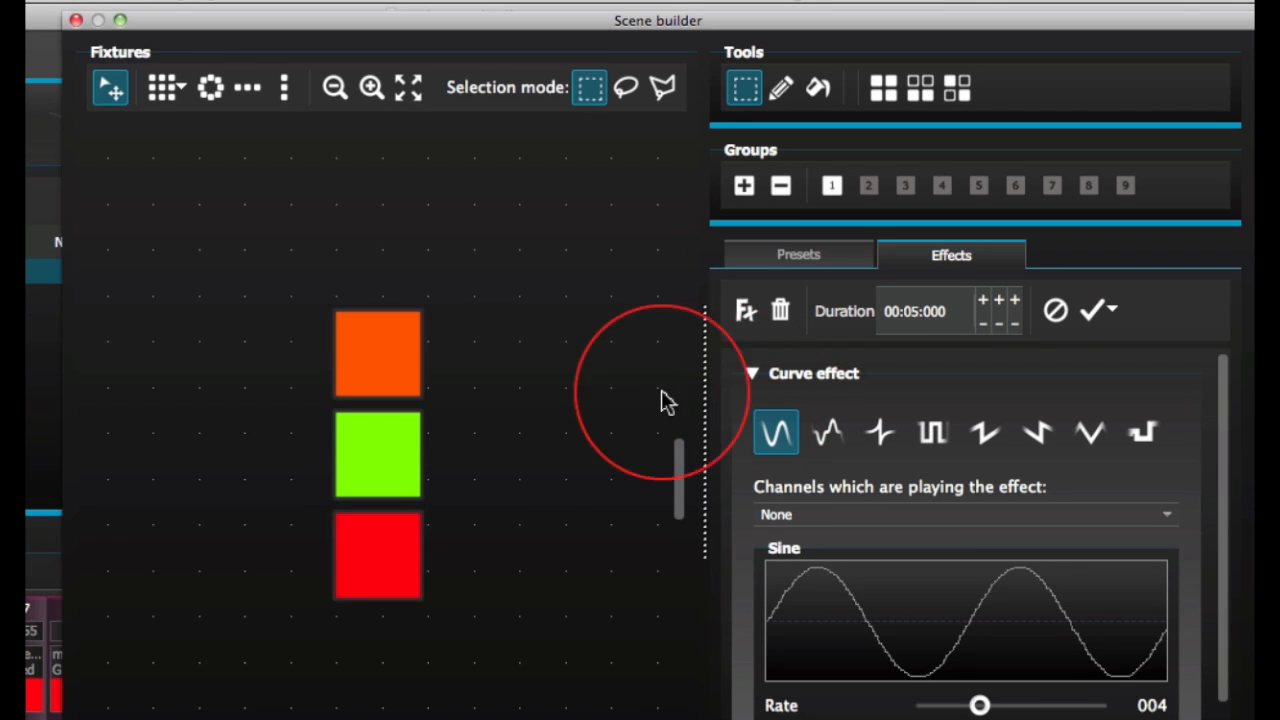
{"action": "scroll", "coordinate": [643, 449], "scroll_direction": "down", "scroll_amount": 3}
{"action": "scroll", "coordinate": [643, 449], "scroll_direction": "up", "scroll_amount": 5}
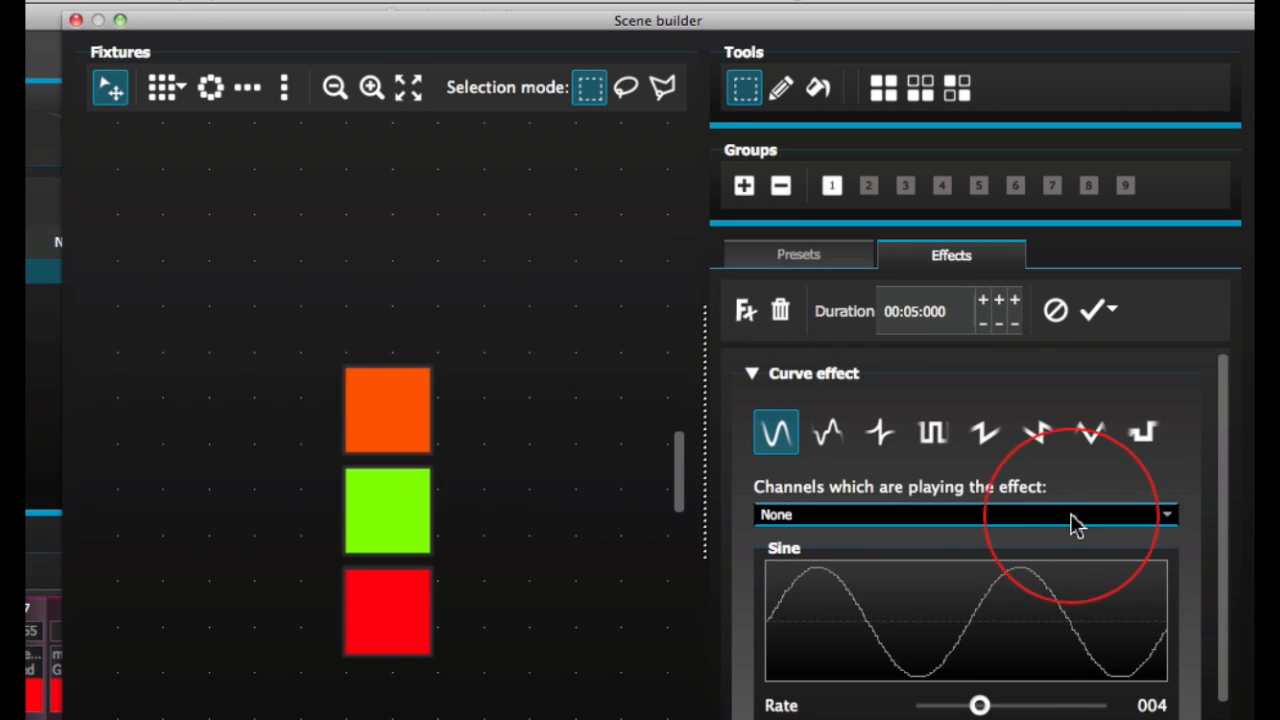
{"action": "scroll", "coordinate": [1100, 551], "scroll_direction": "down", "scroll_amount": 5}
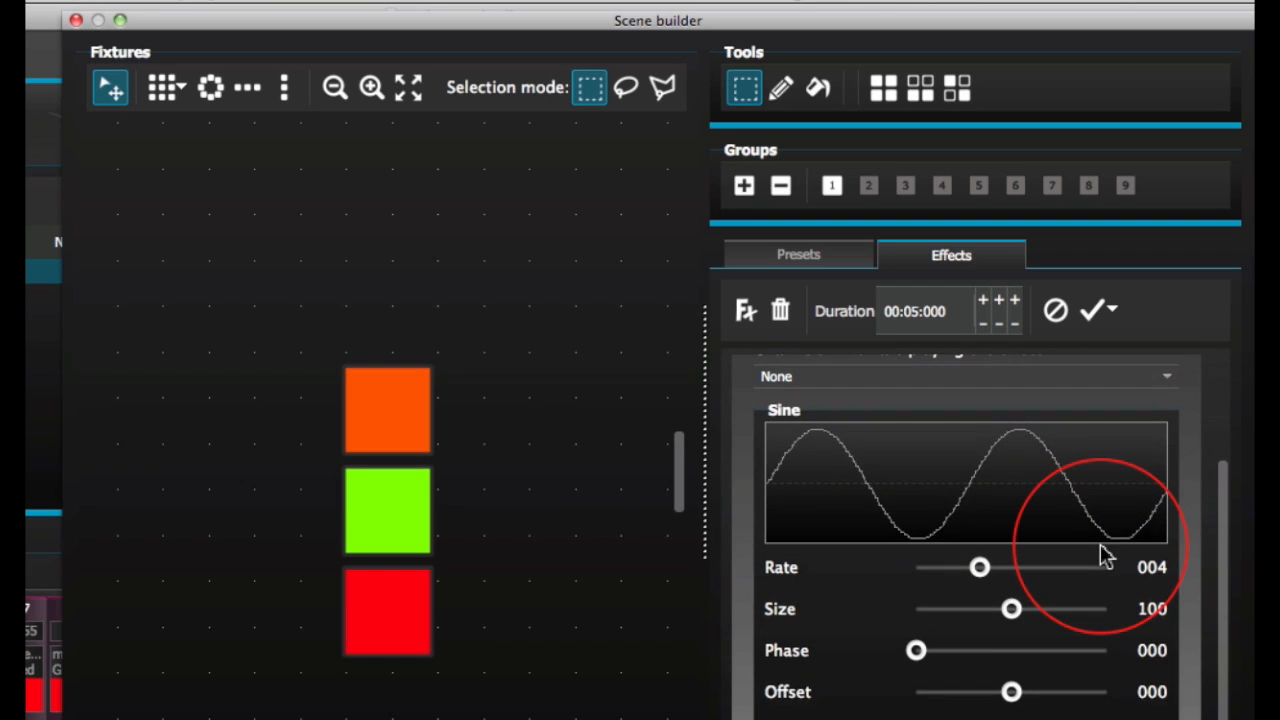
{"action": "scroll", "coordinate": [1100, 556], "scroll_direction": "up", "scroll_amount": 5}
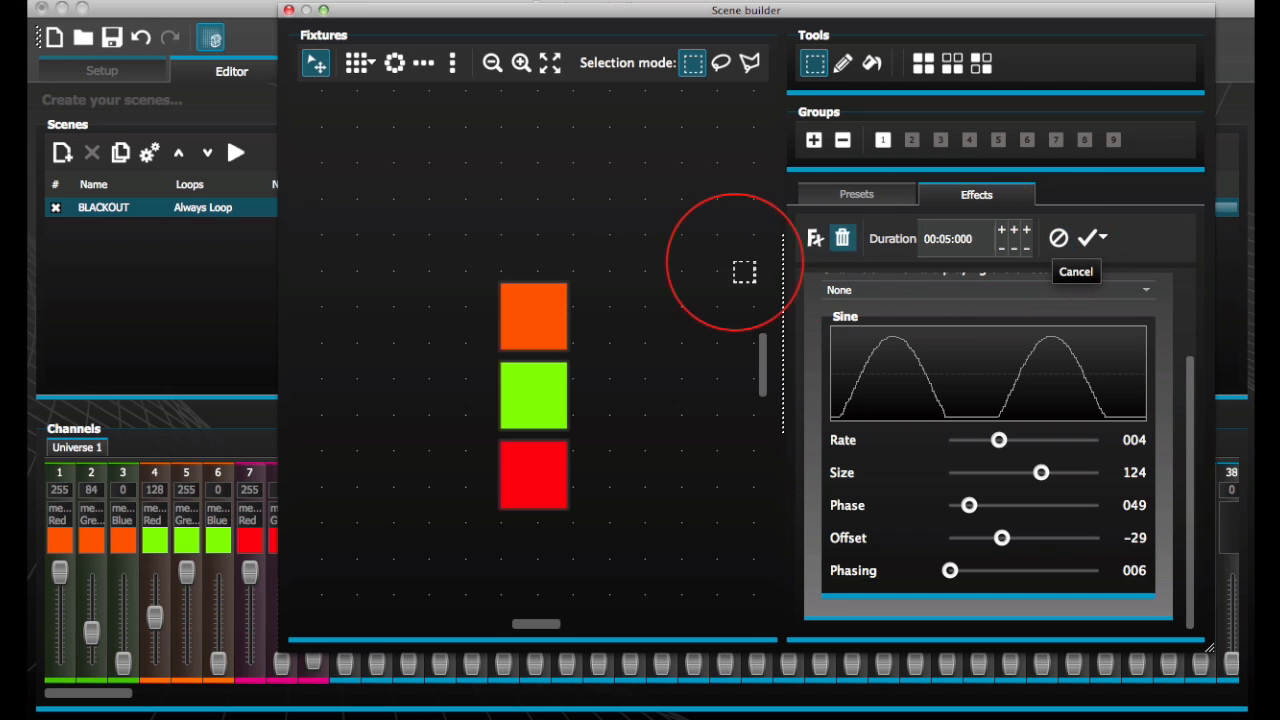
{"action": "left_click", "coordinate": [1090, 242]}
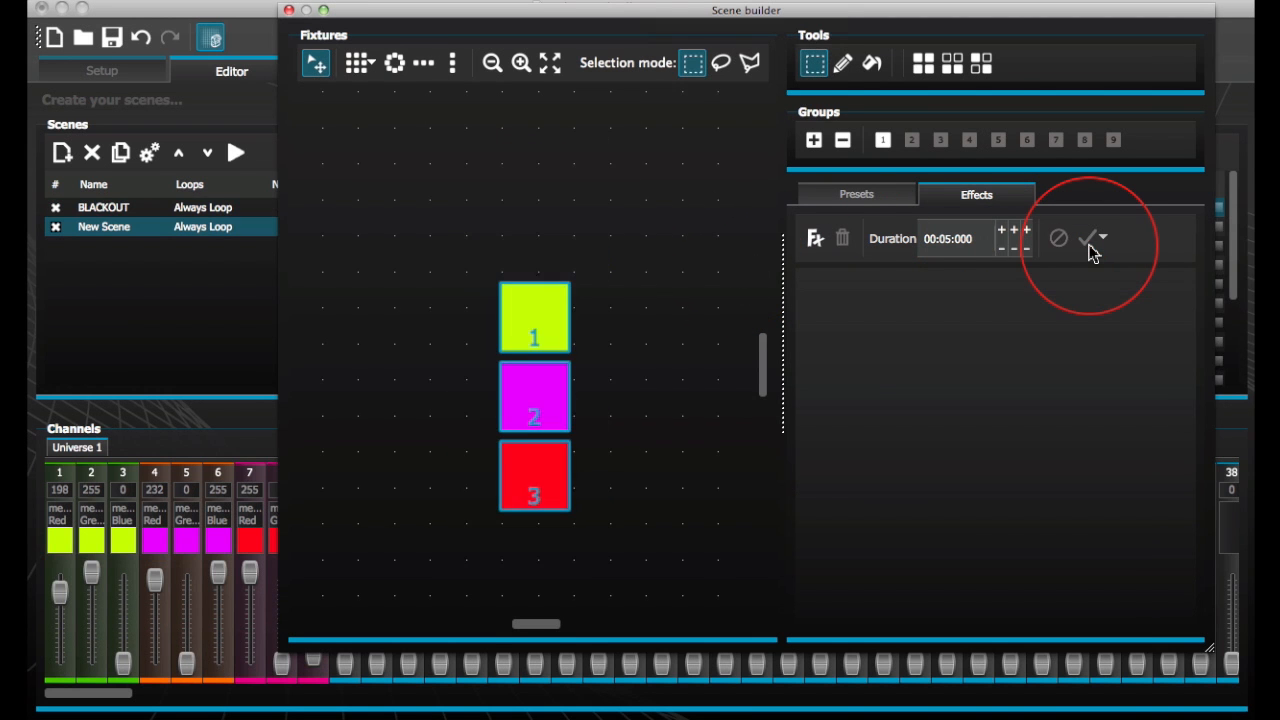